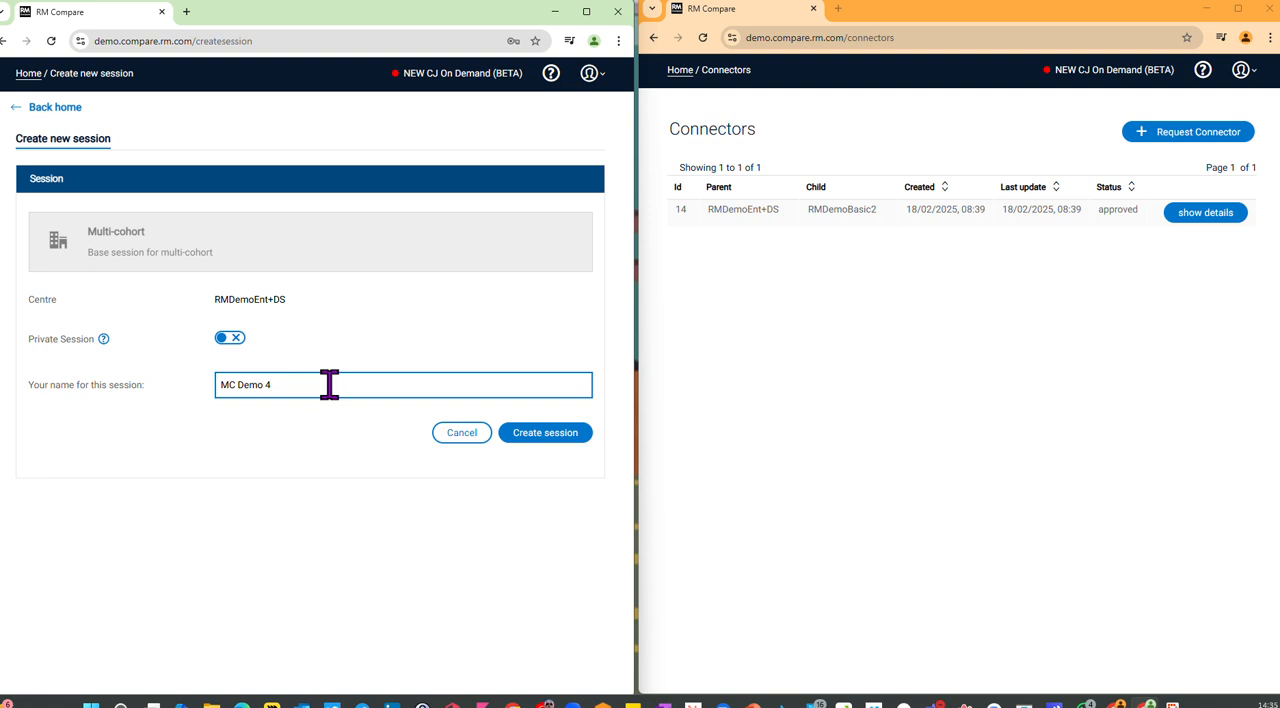
Step: Create the multi-cohort base session MC Demo 4 and save its description as "MC Demo 4"
{"action": "left_click", "coordinate": [527, 436]}
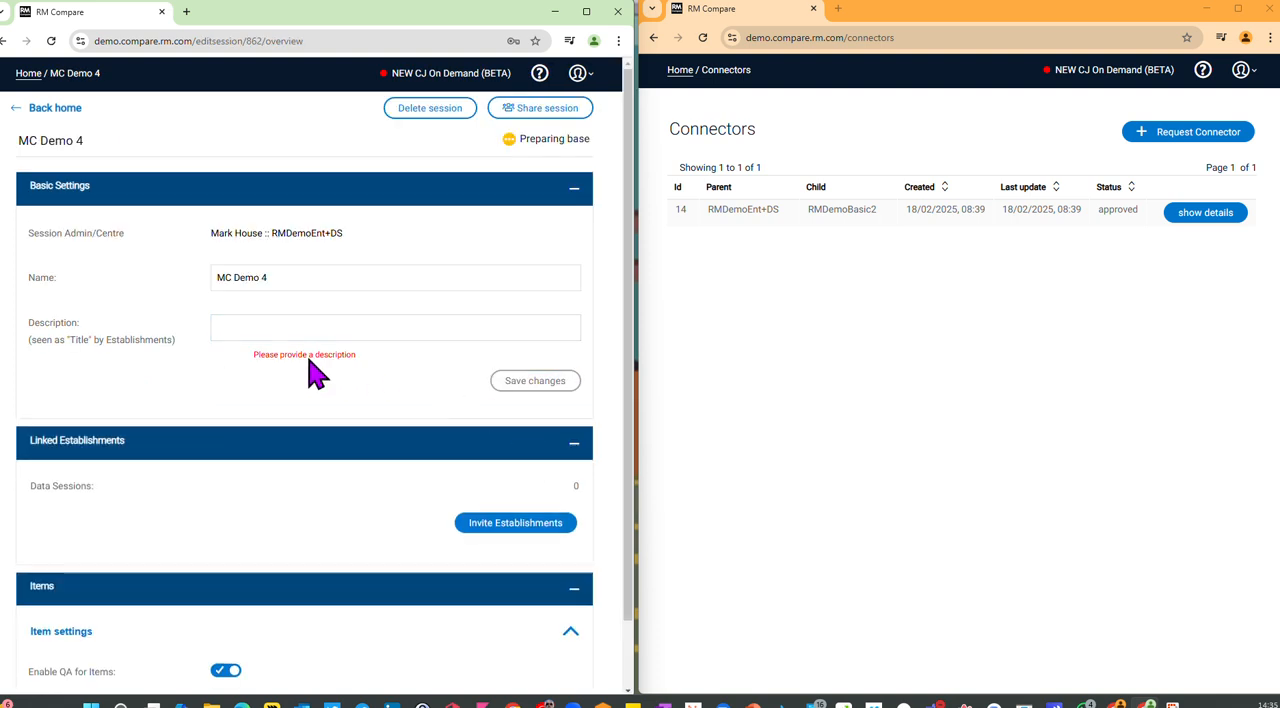
{"action": "left_click", "coordinate": [250, 325]}
{"action": "type", "text": "MC Demo 4"}
{"action": "left_click", "coordinate": [528, 384]}
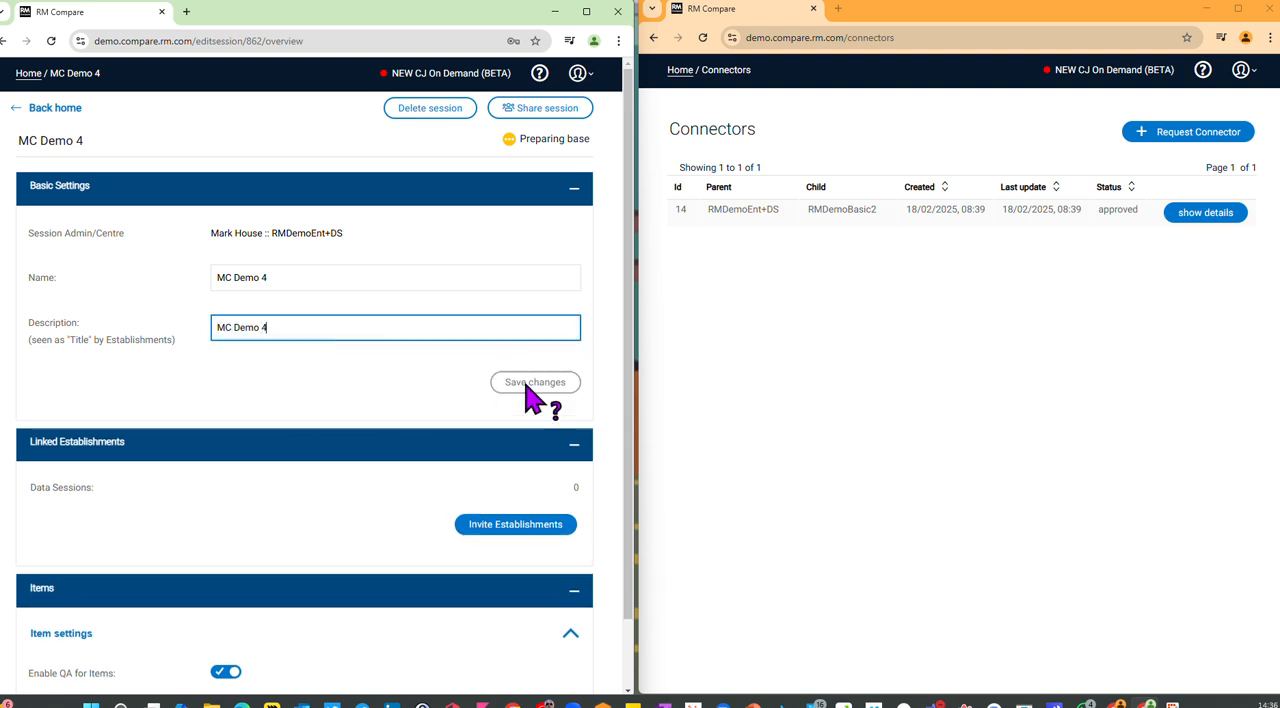
Step: Invite the approved RMDemoBasic2 establishment to the MC Demo 4 session and save the invitation
{"action": "left_click", "coordinate": [517, 526]}
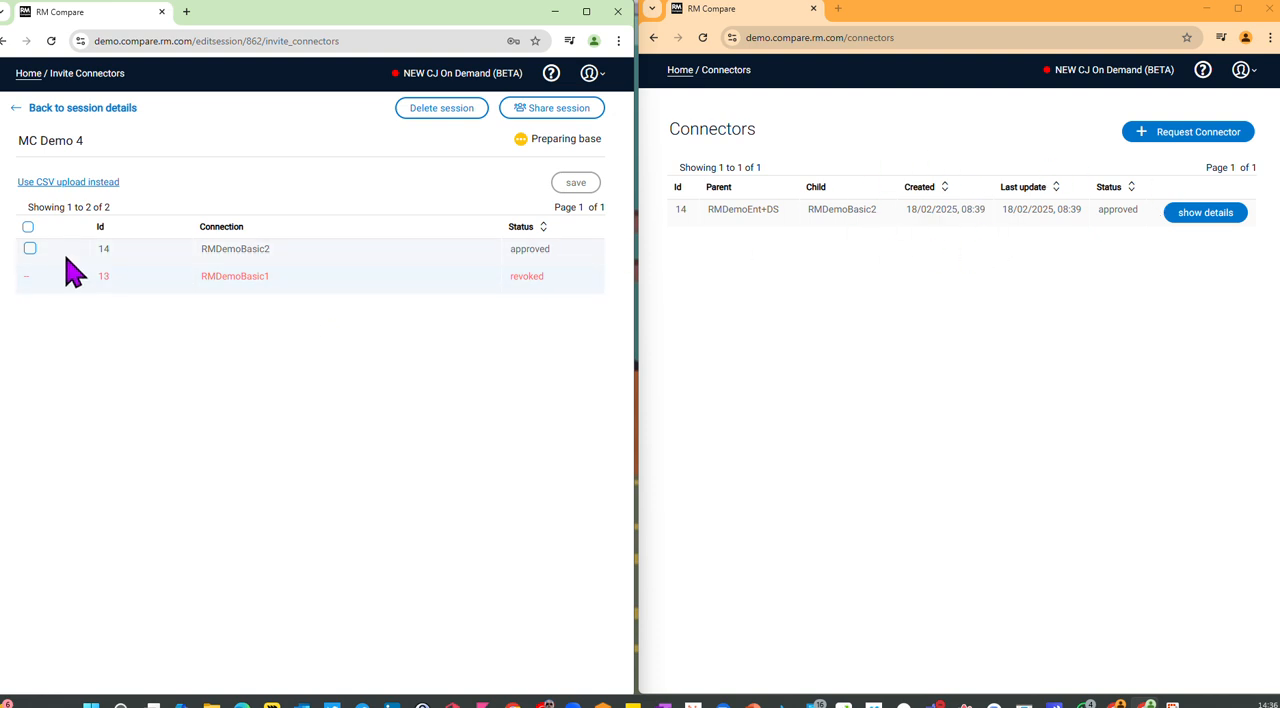
{"action": "left_click", "coordinate": [30, 249]}
{"action": "left_click", "coordinate": [576, 184]}
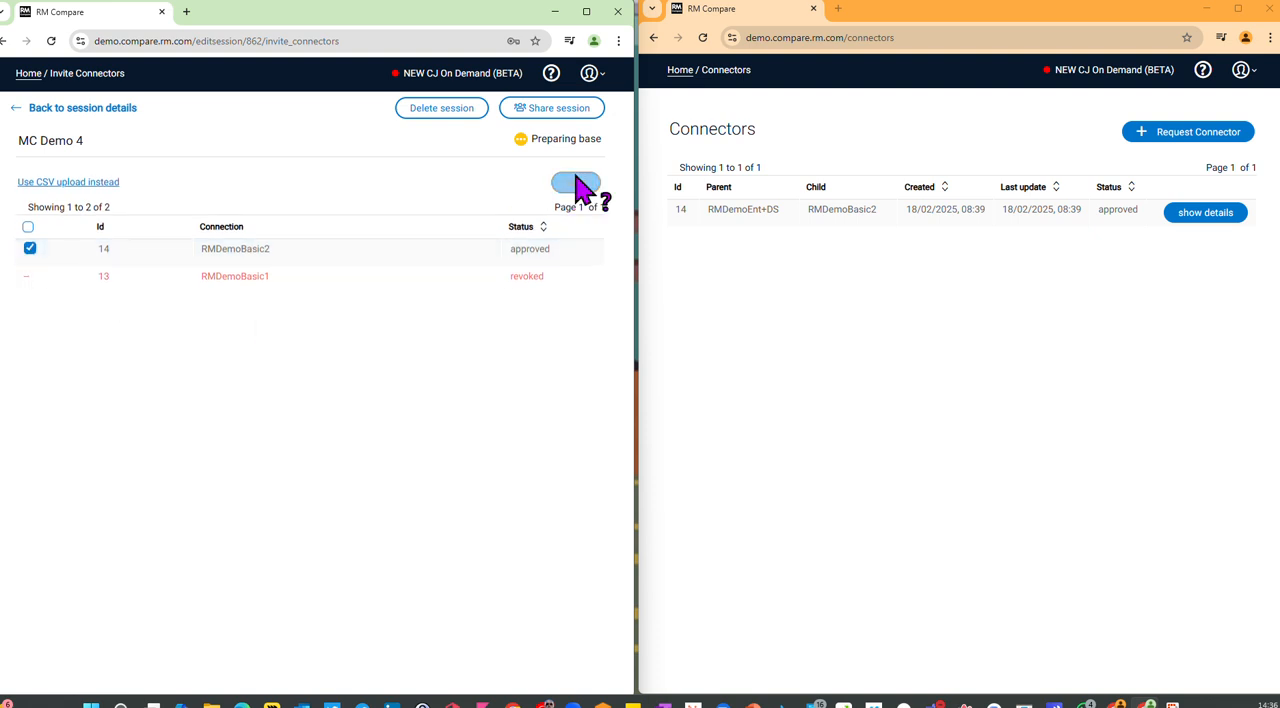
{"action": "left_click", "coordinate": [330, 477]}
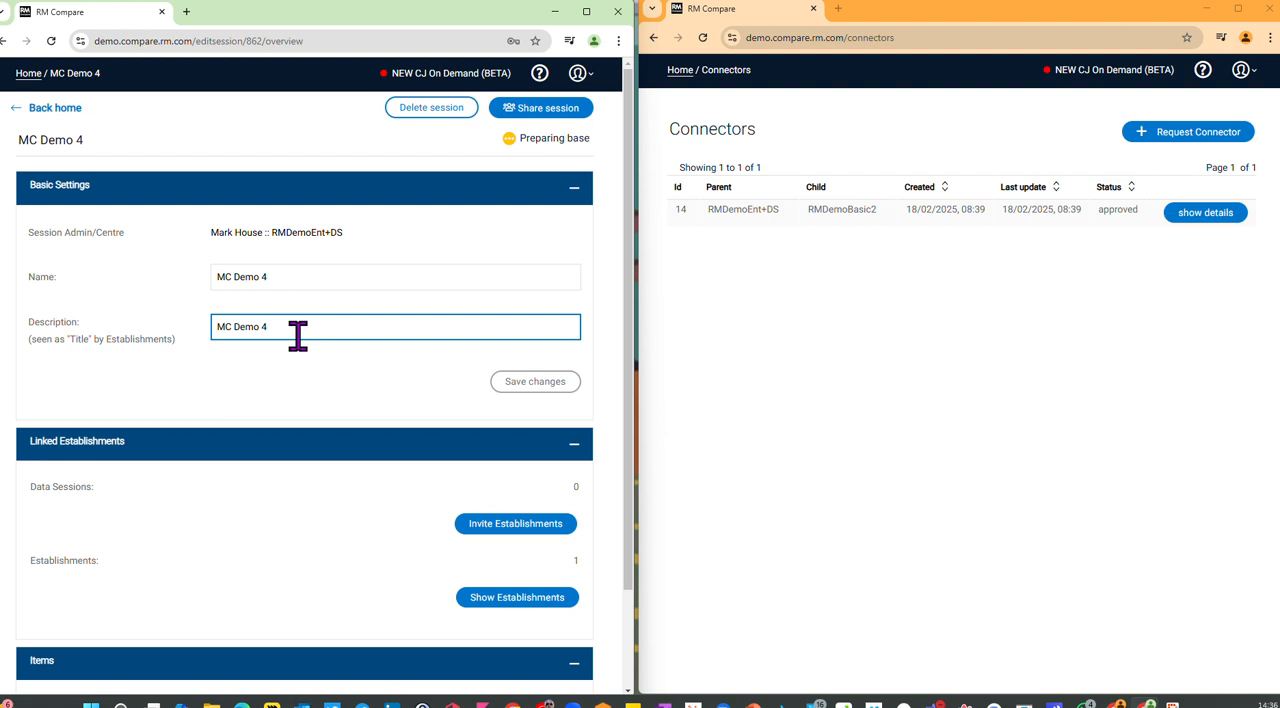
Step: Share the MC Demo 4 base session, checking the session types offered in the invited establishment's account before confirming
{"action": "scroll", "coordinate": [309, 365], "scroll_direction": "down", "scroll_amount": 2}
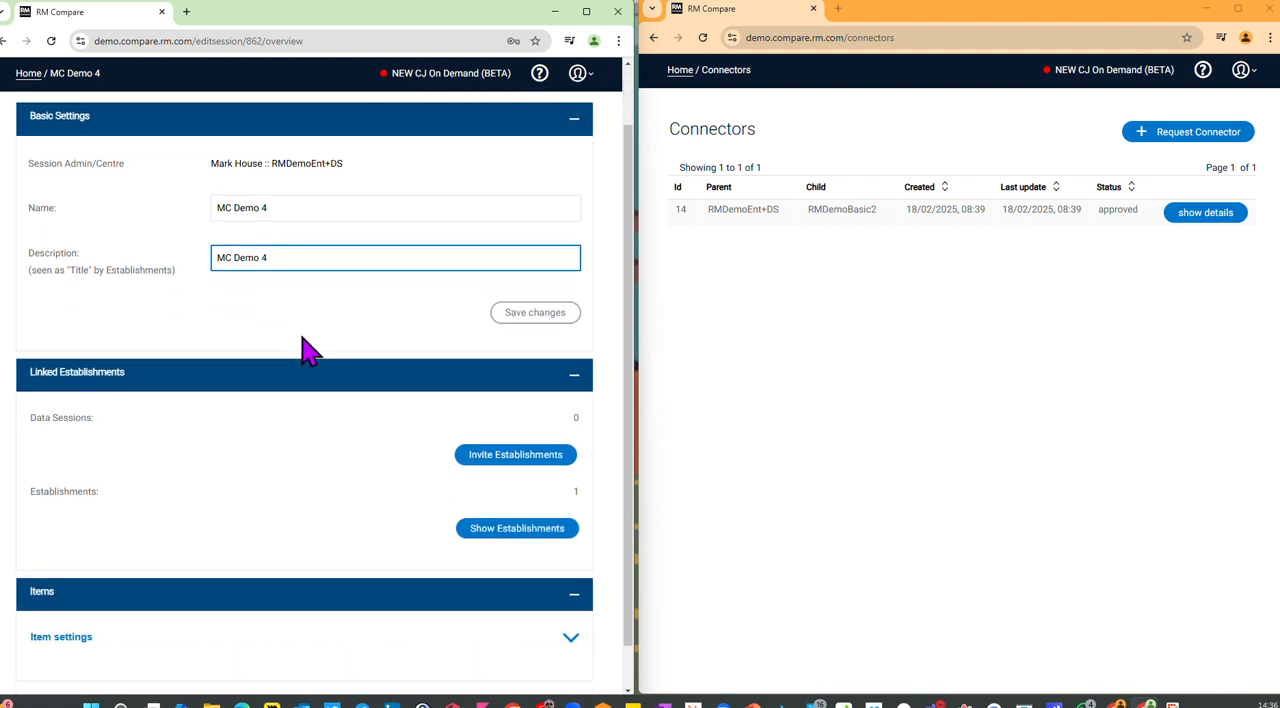
{"action": "scroll", "coordinate": [309, 365], "scroll_direction": "up", "scroll_amount": 2}
{"action": "left_click", "coordinate": [545, 110]}
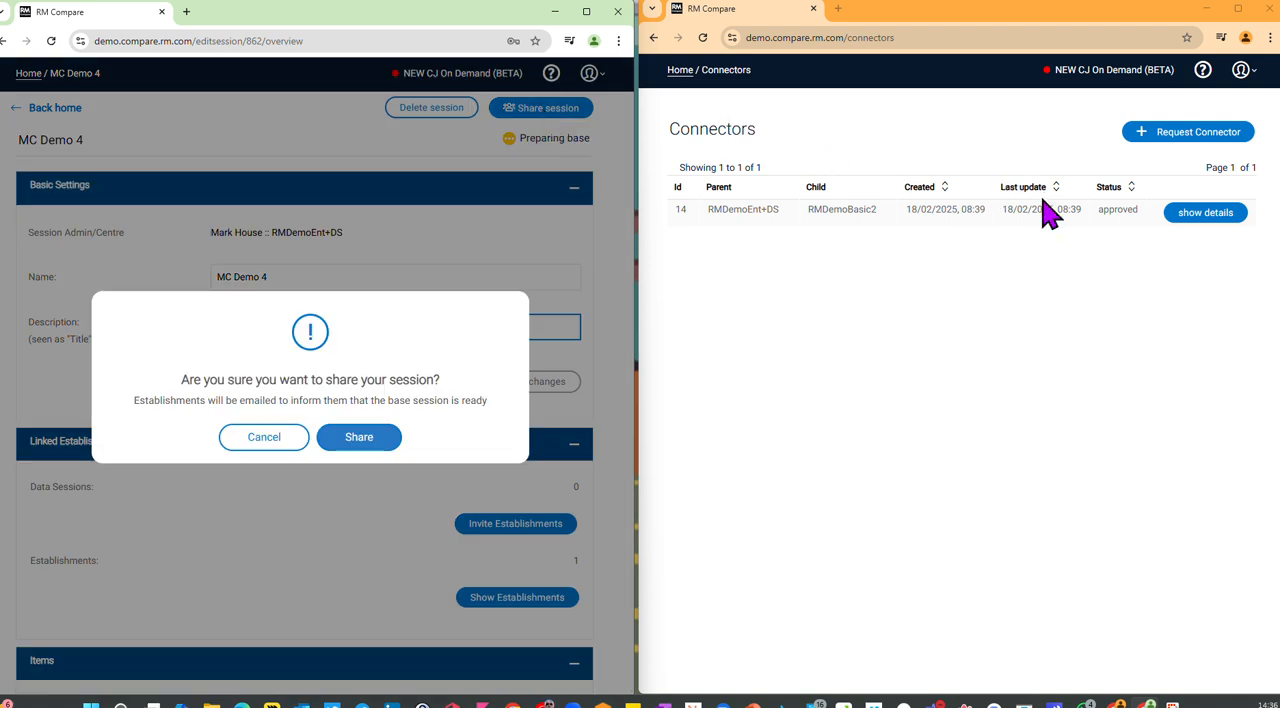
{"action": "left_click", "coordinate": [680, 71]}
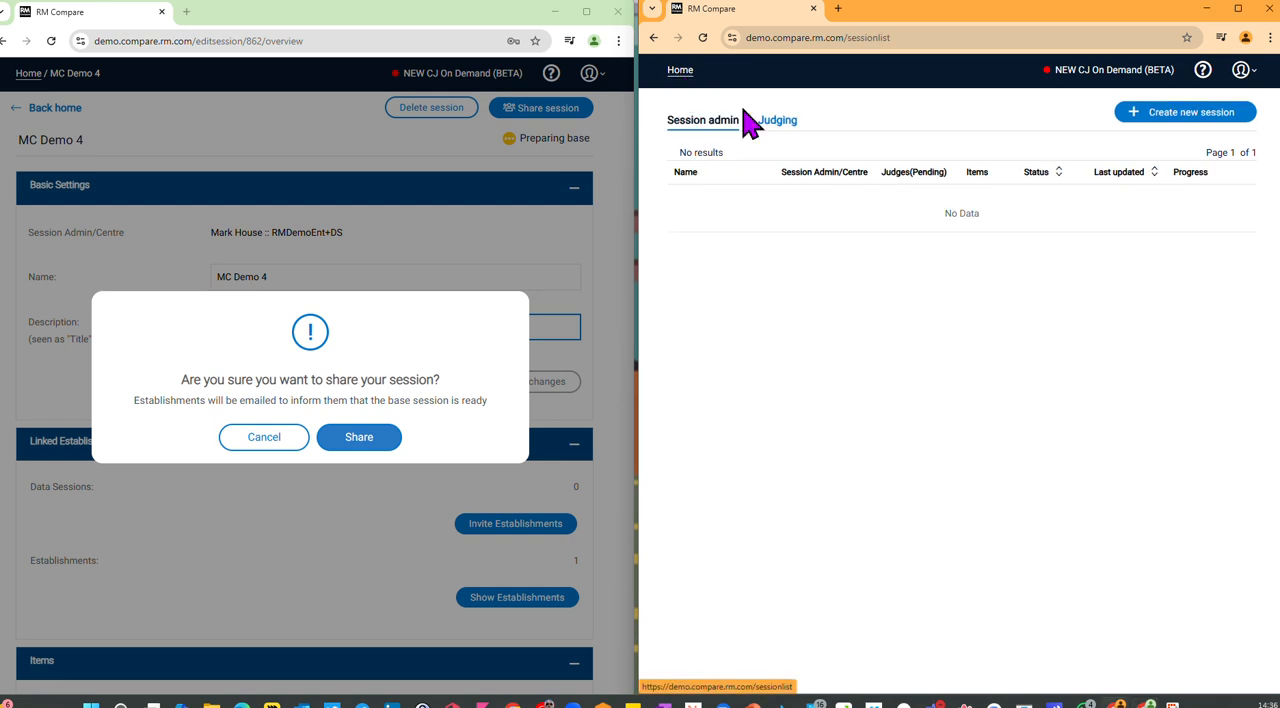
{"action": "left_click", "coordinate": [1166, 118]}
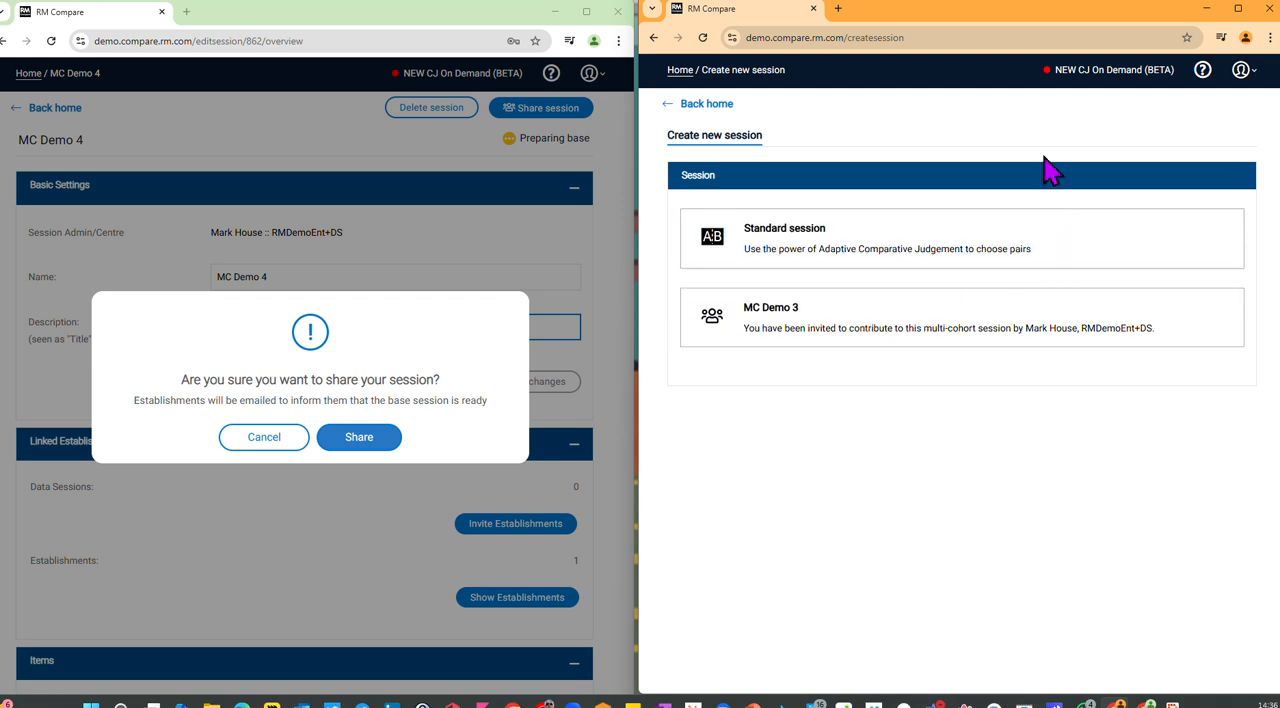
{"action": "left_click", "coordinate": [708, 104]}
{"action": "left_click", "coordinate": [370, 447]}
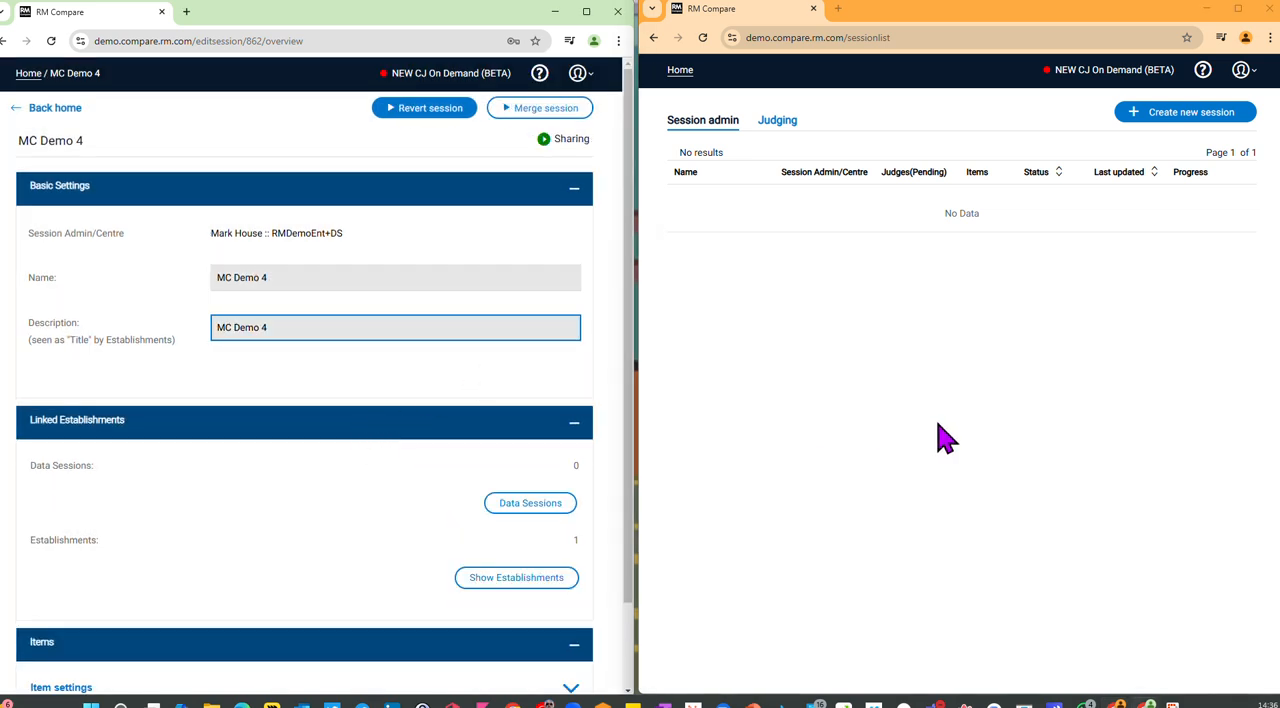
Step: From the RMDemoBasic2 account, create a contribution session based on MC Demo 4 and name it "My contribution 4"
{"action": "left_click", "coordinate": [1180, 112]}
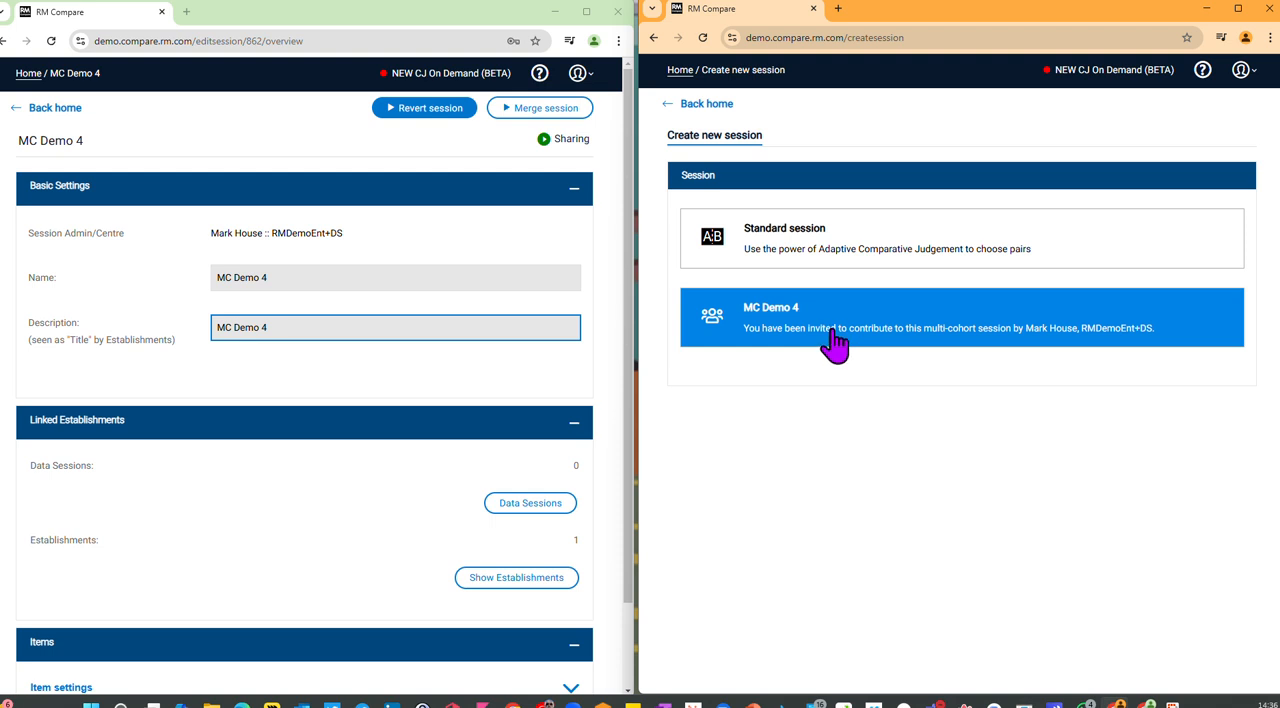
{"action": "left_click", "coordinate": [945, 343]}
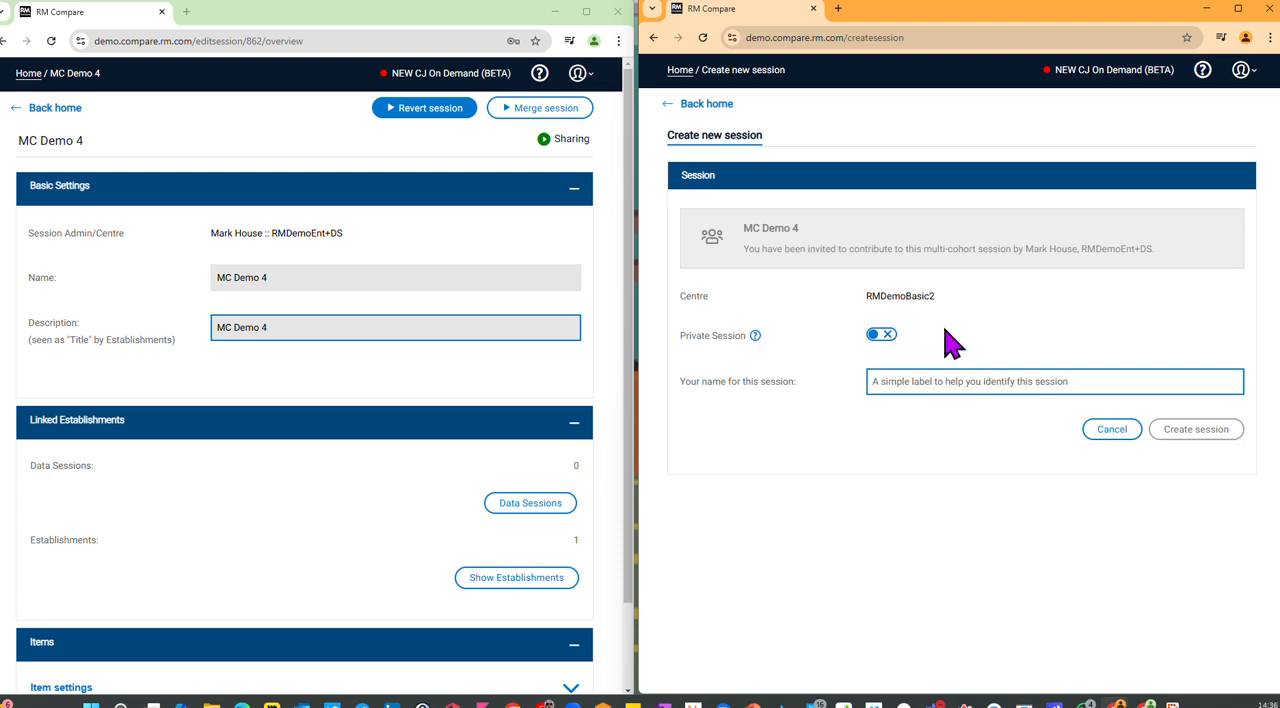
{"action": "left_click", "coordinate": [943, 381]}
{"action": "left_click", "coordinate": [970, 418]}
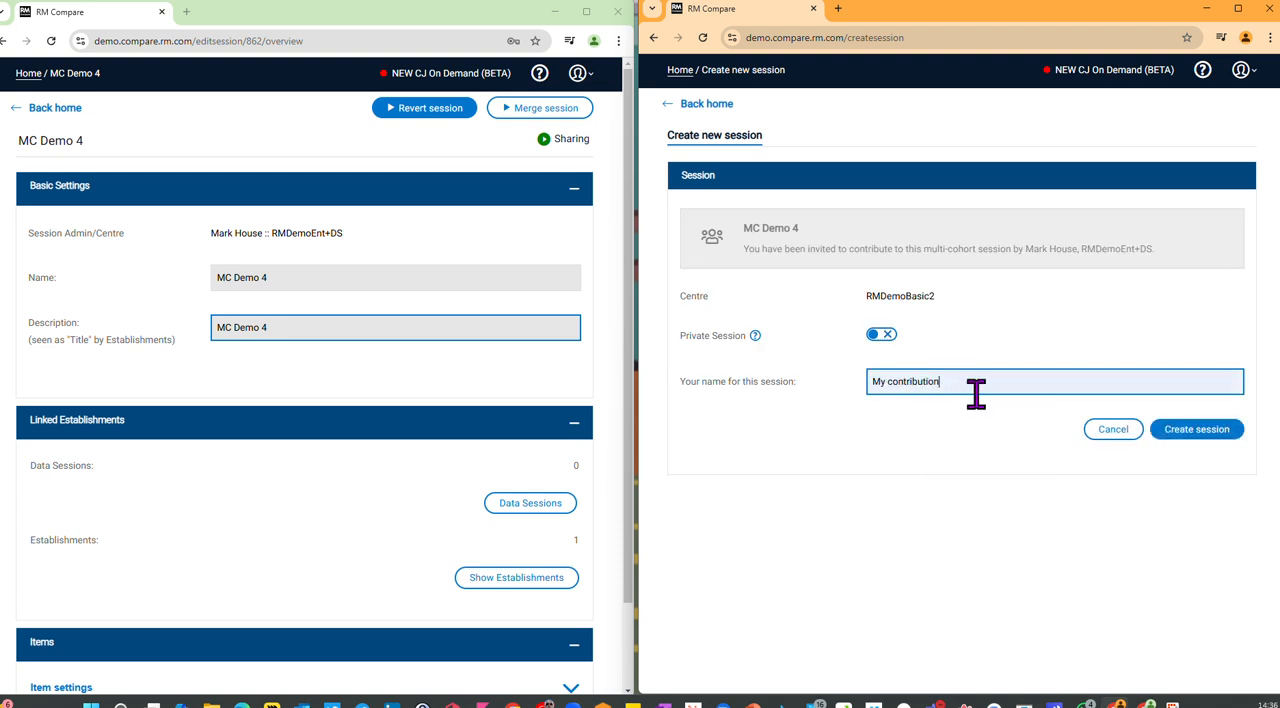
{"action": "left_click", "coordinate": [1210, 434]}
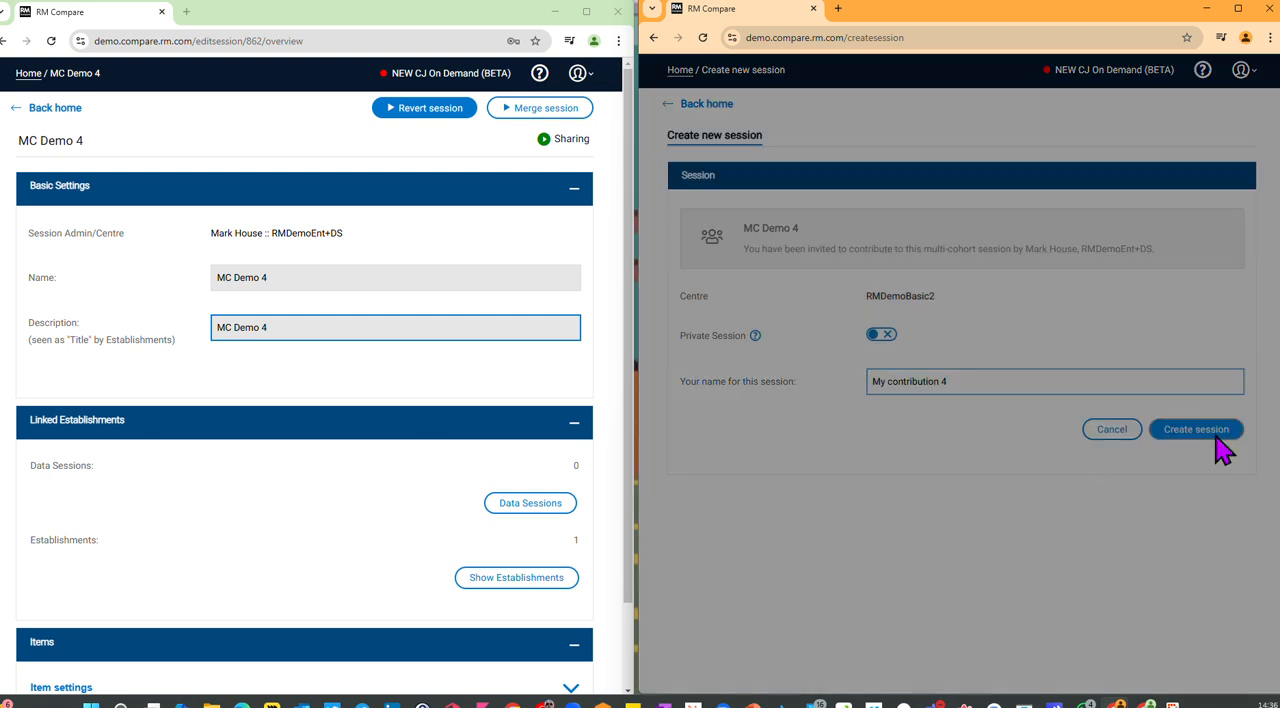
{"action": "left_click", "coordinate": [912, 455]}
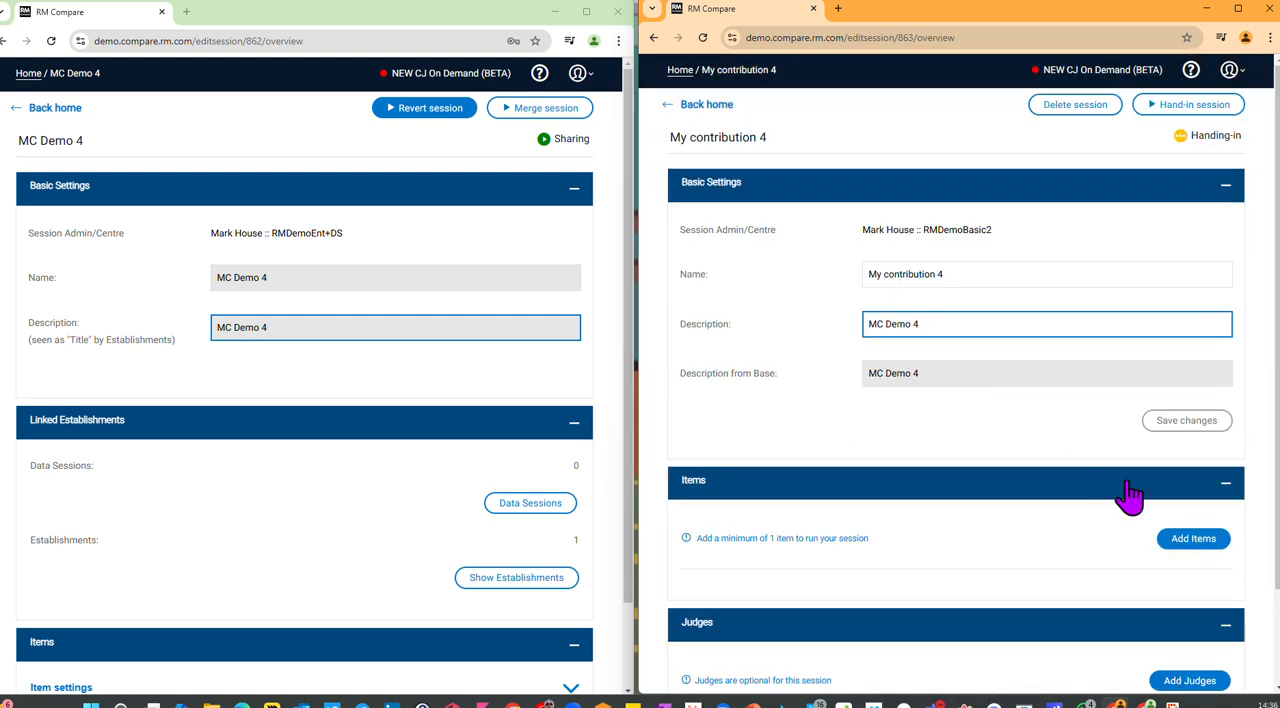
Step: Replace the contribution session's description with "my contribution 4" and save the changes
{"action": "left_click_drag", "start_coordinate": [949, 326], "coordinate": [829, 337]}
{"action": "type", "text": "m"}
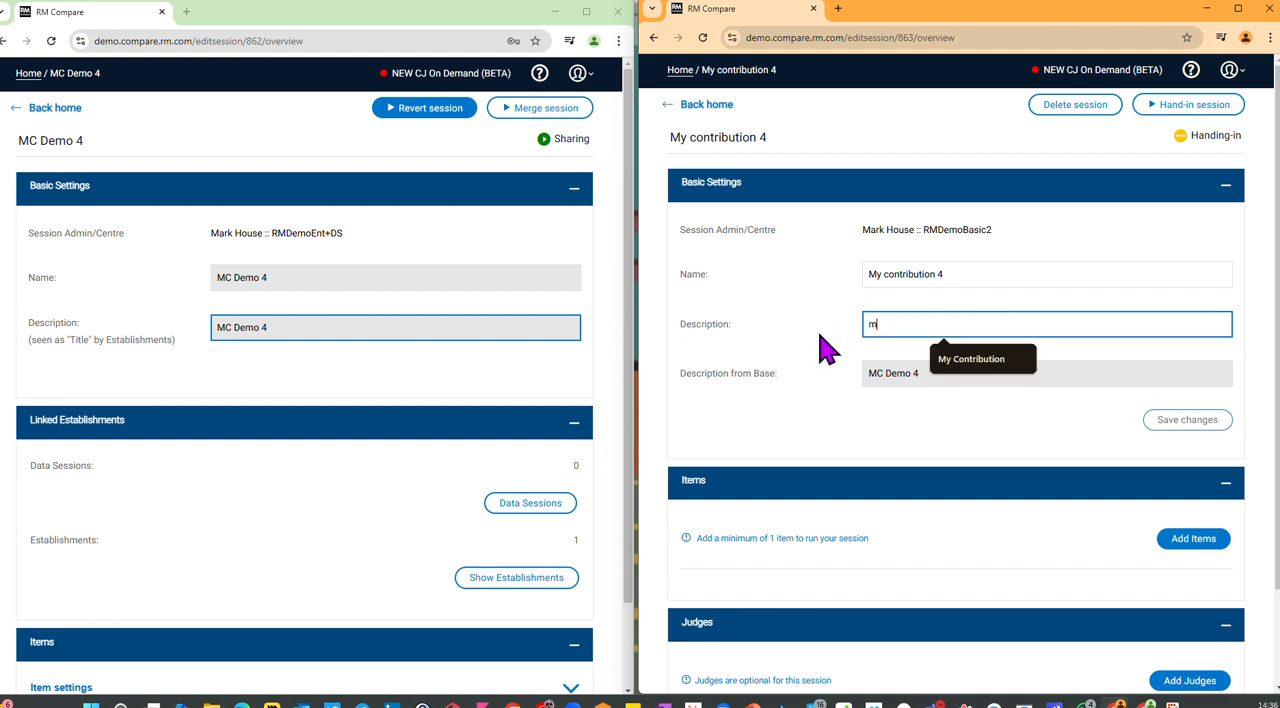
{"action": "left_click", "coordinate": [1020, 360]}
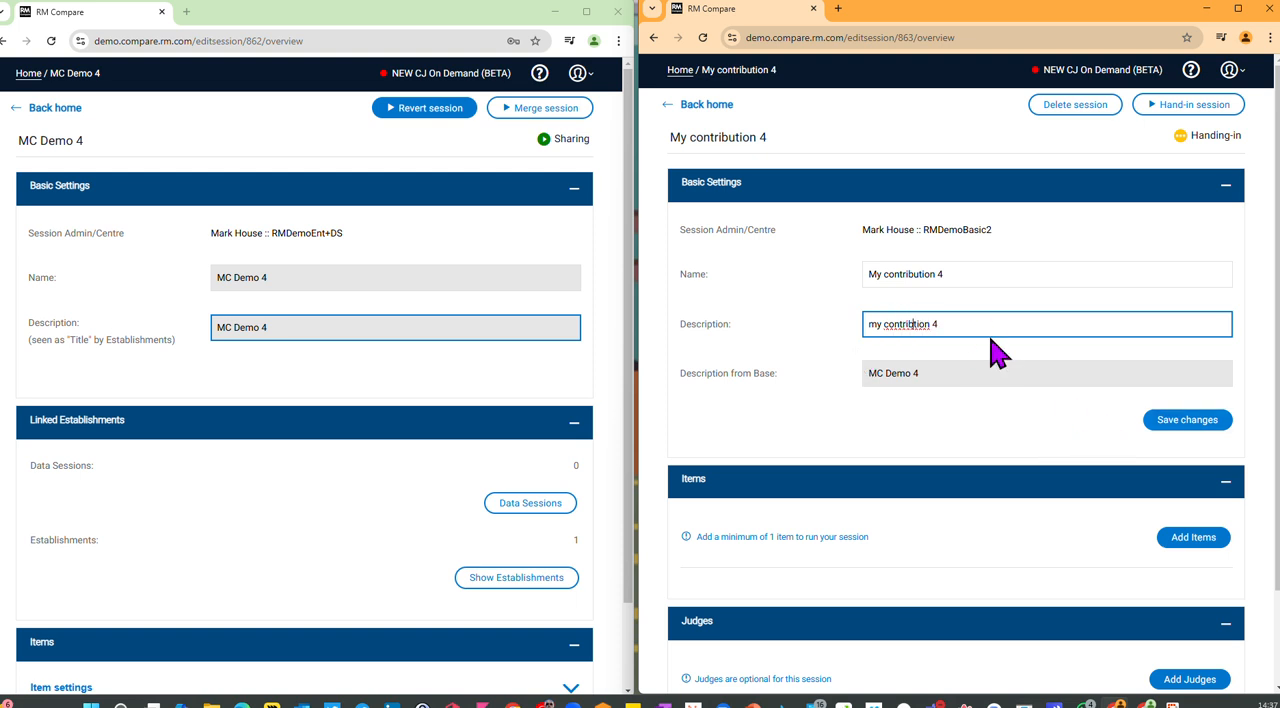
{"action": "left_click", "coordinate": [1160, 419]}
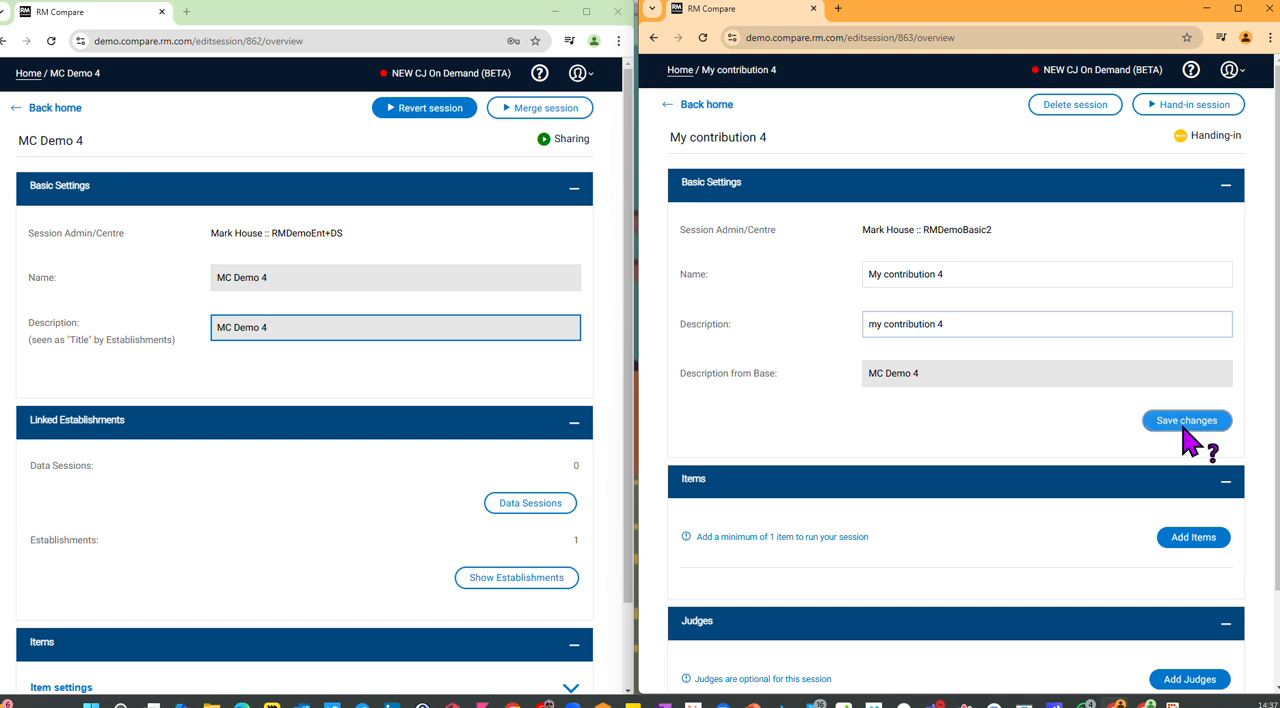
Step: Add items to the contribution session by copying them from the previous session "My contribution"
{"action": "left_click", "coordinate": [1196, 541]}
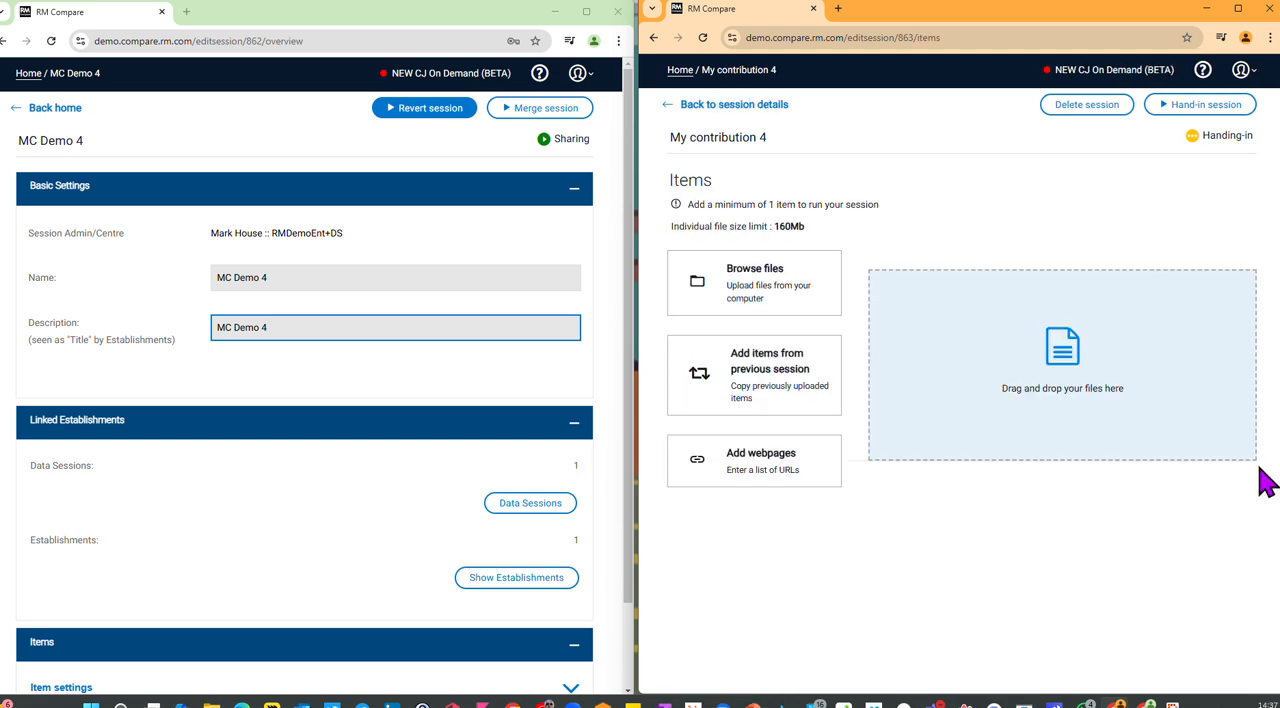
{"action": "left_click", "coordinate": [754, 375]}
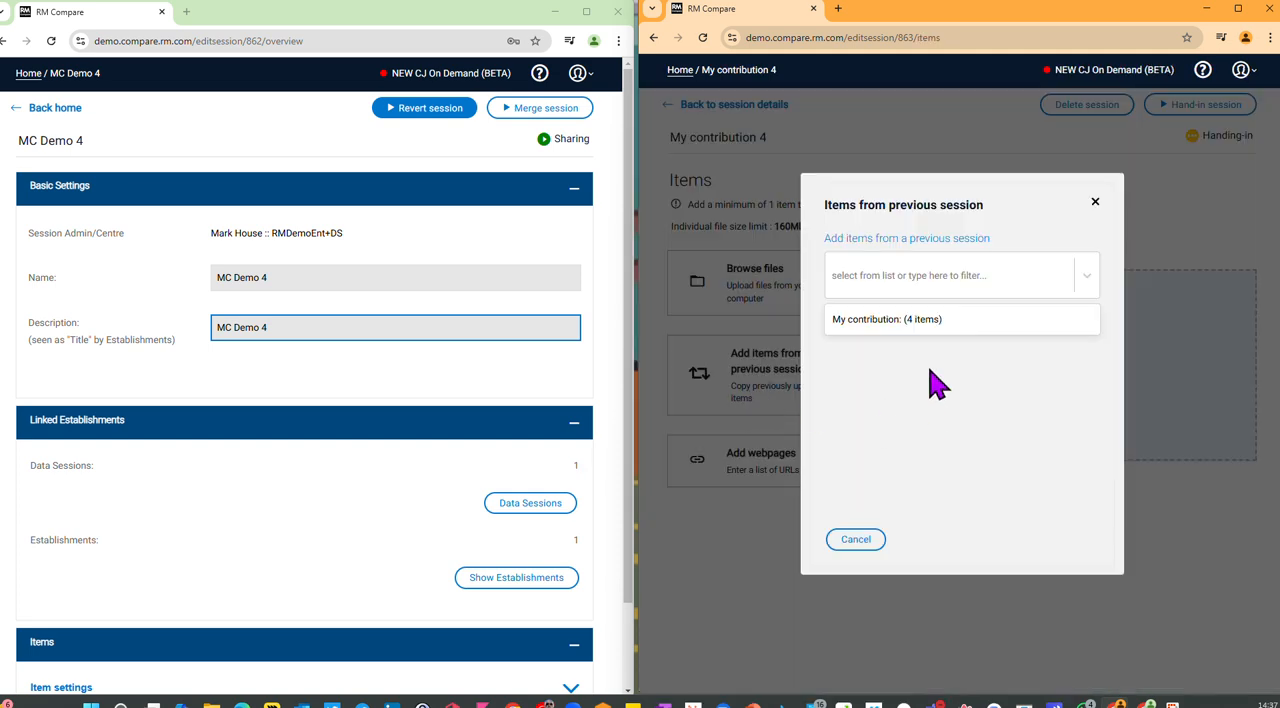
{"action": "left_click", "coordinate": [916, 320]}
{"action": "left_click", "coordinate": [1058, 538]}
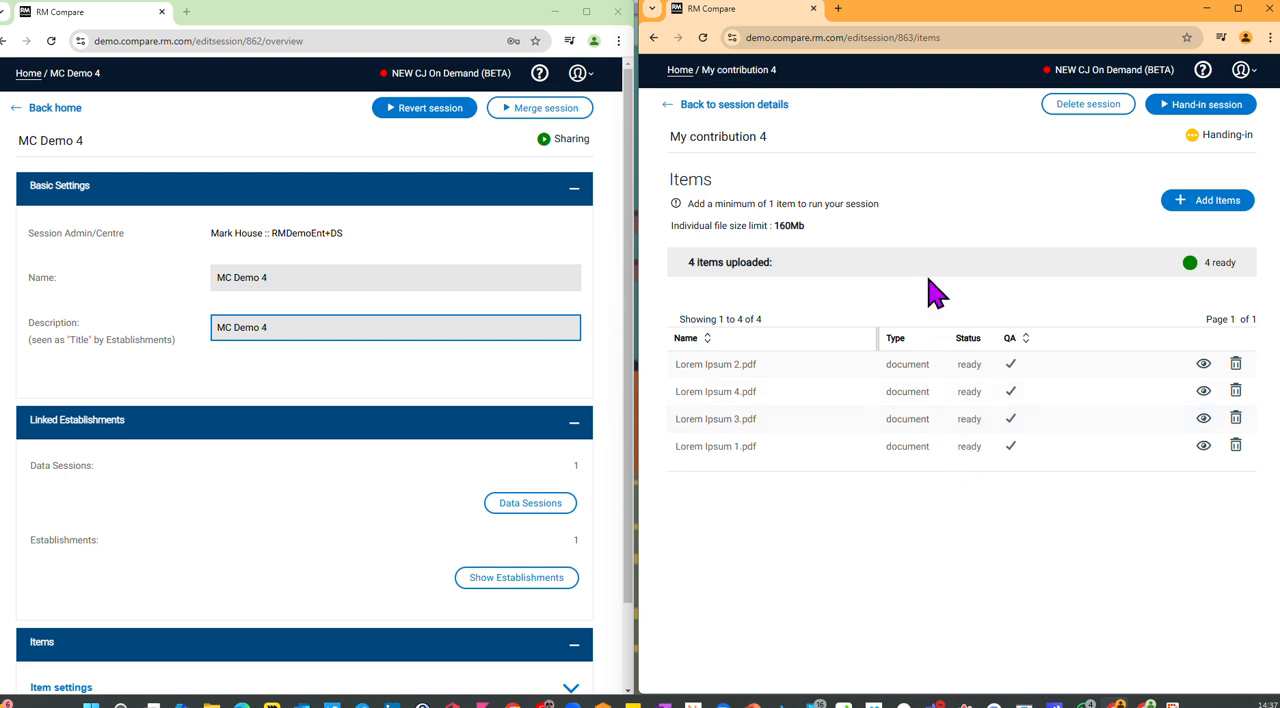
Step: Return to the session details and add yourself as a judge for the contribution session
{"action": "left_click", "coordinate": [771, 104]}
{"action": "scroll", "coordinate": [900, 450], "scroll_direction": "down", "scroll_amount": 2}
{"action": "left_click", "coordinate": [1186, 574]}
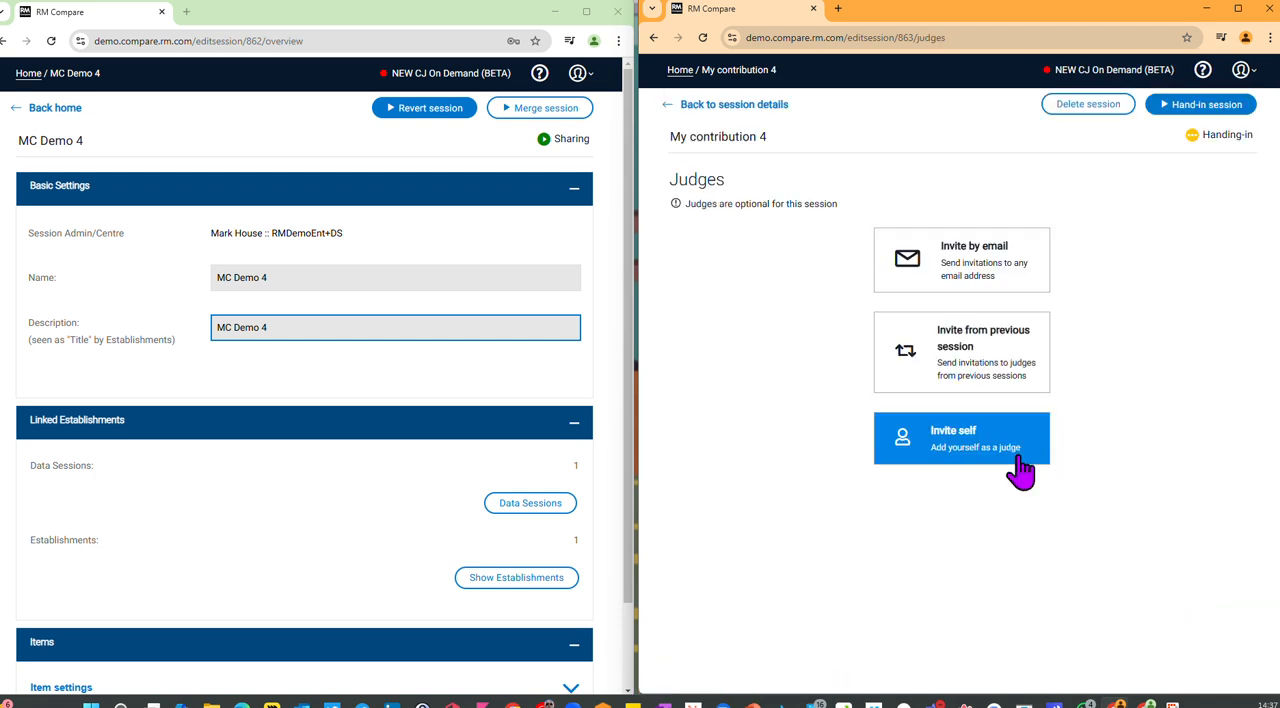
{"action": "left_click", "coordinate": [1020, 470]}
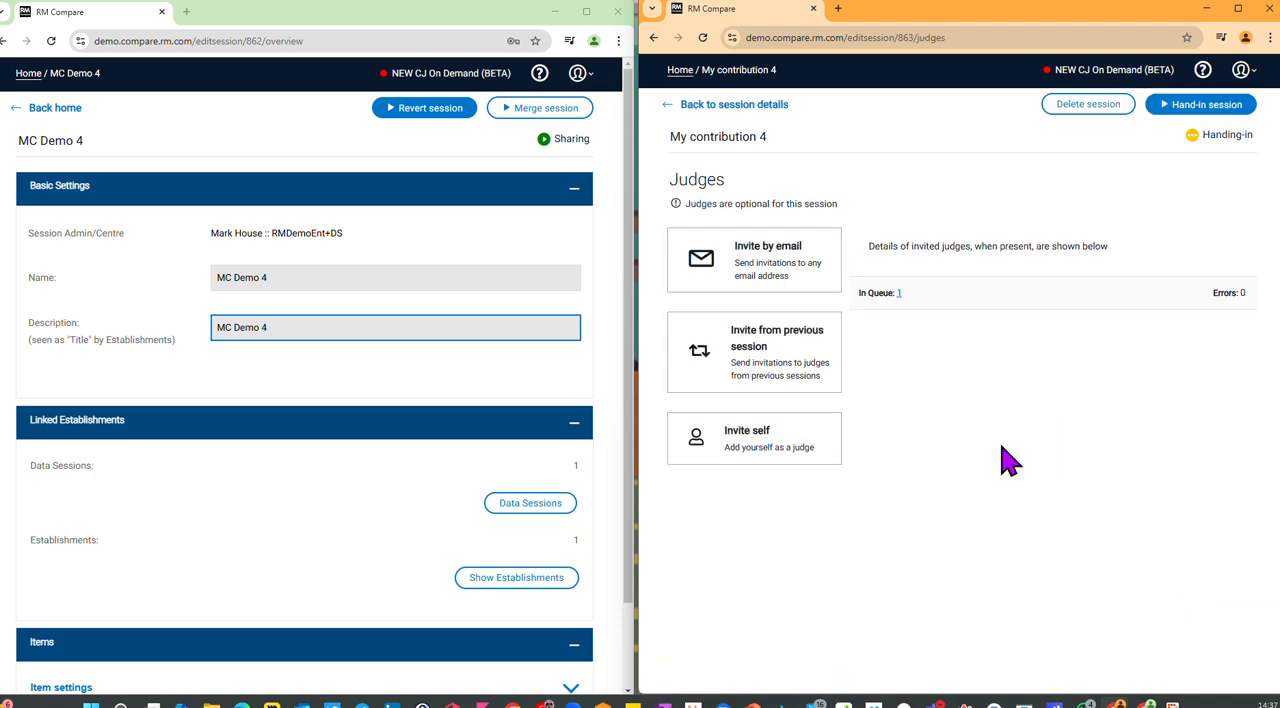
Step: Review the contribution session's details and item list, and preview Lorem Ipsum 2.pdf with its QA setting
{"action": "left_click", "coordinate": [757, 105]}
{"action": "scroll", "coordinate": [950, 470], "scroll_direction": "down", "scroll_amount": 2}
{"action": "scroll", "coordinate": [1140, 520], "scroll_direction": "down", "scroll_amount": 1}
{"action": "scroll", "coordinate": [1100, 485], "scroll_direction": "up", "scroll_amount": 1}
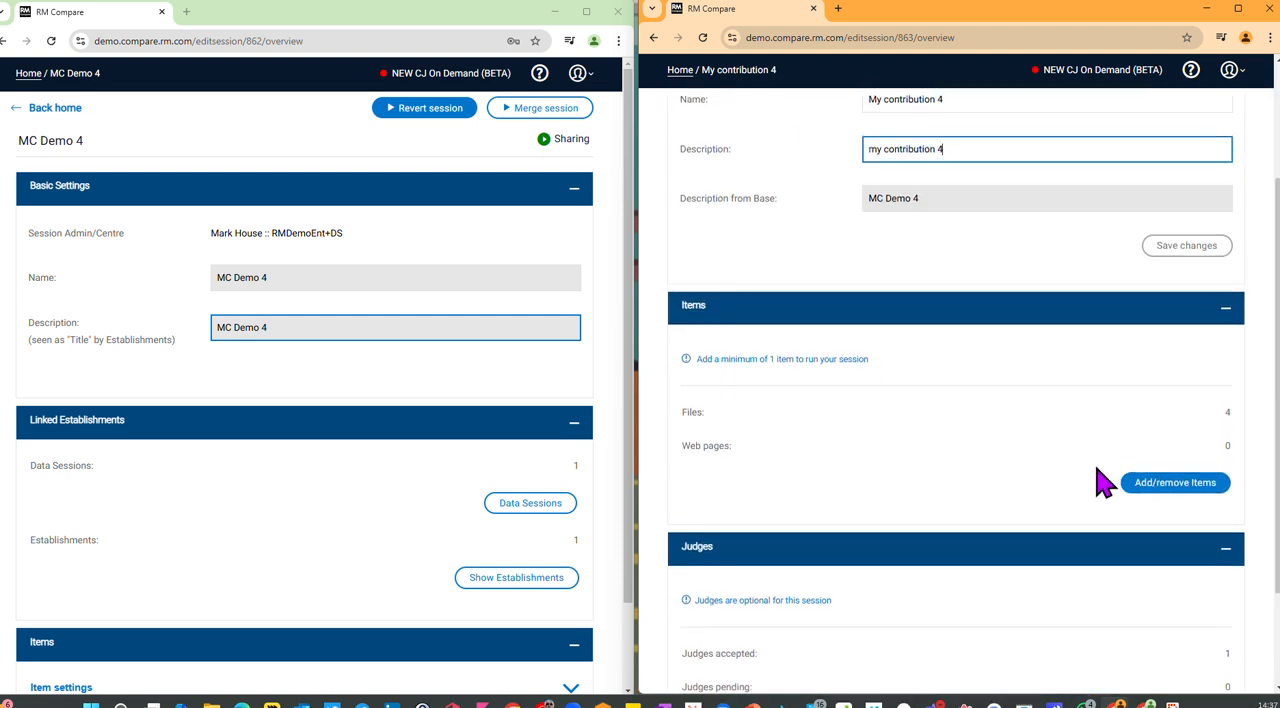
{"action": "left_click", "coordinate": [1140, 483]}
{"action": "left_click", "coordinate": [1196, 406]}
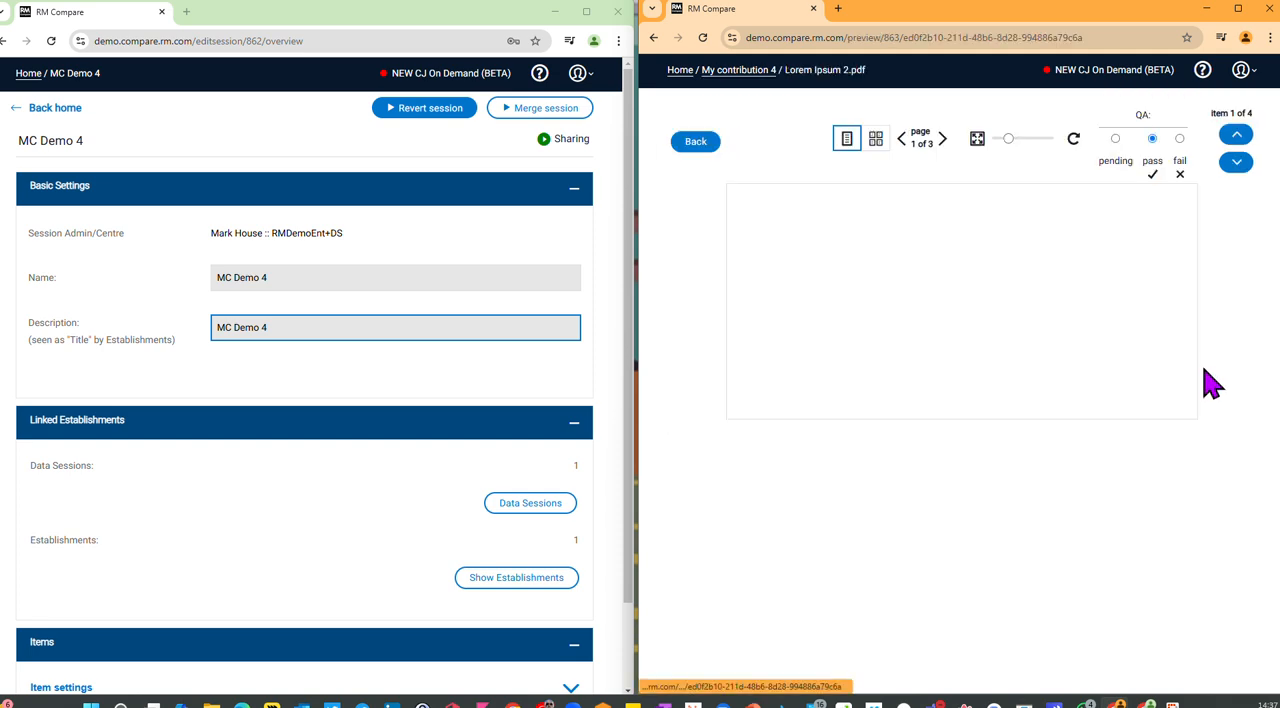
{"action": "left_click", "coordinate": [700, 141]}
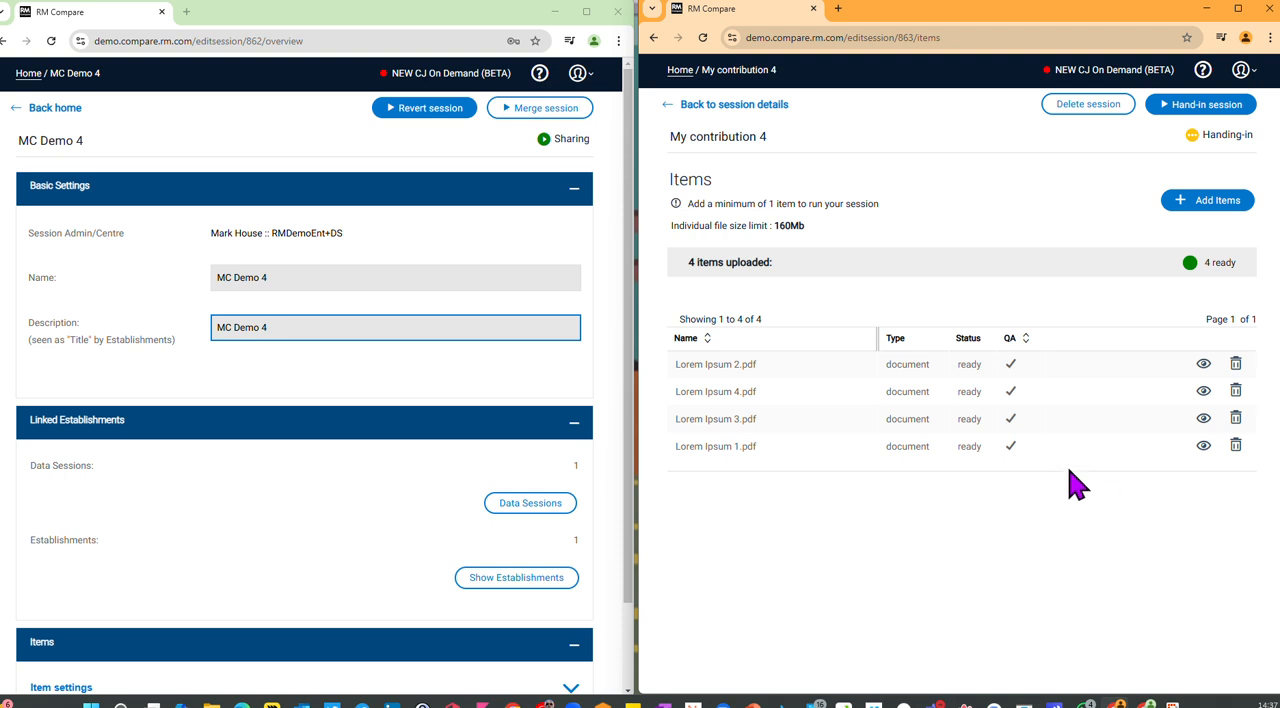
Step: Hand in the My contribution 4 session and confirm
{"action": "left_click", "coordinate": [1199, 106]}
{"action": "left_click", "coordinate": [1034, 452]}
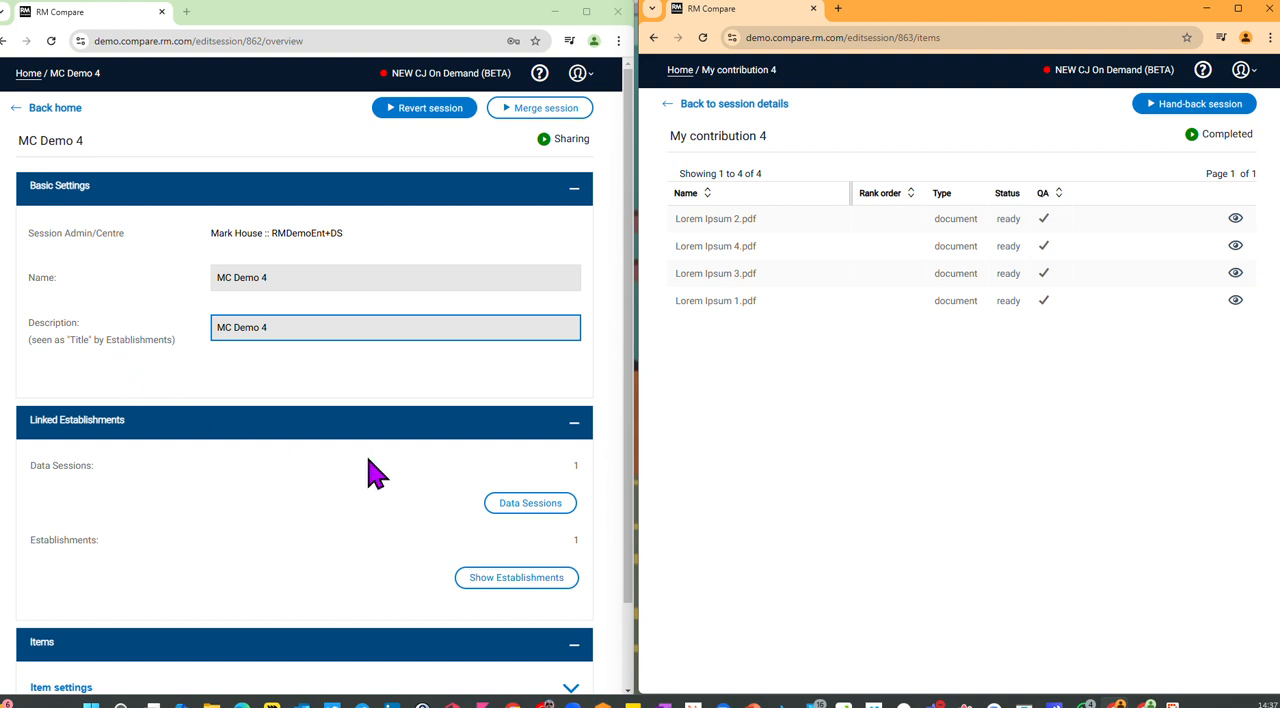
Step: In the RMDemoEnt+DS account, check MC Demo 4's data sessions and view the details of My contribution 4
{"action": "left_click", "coordinate": [525, 505]}
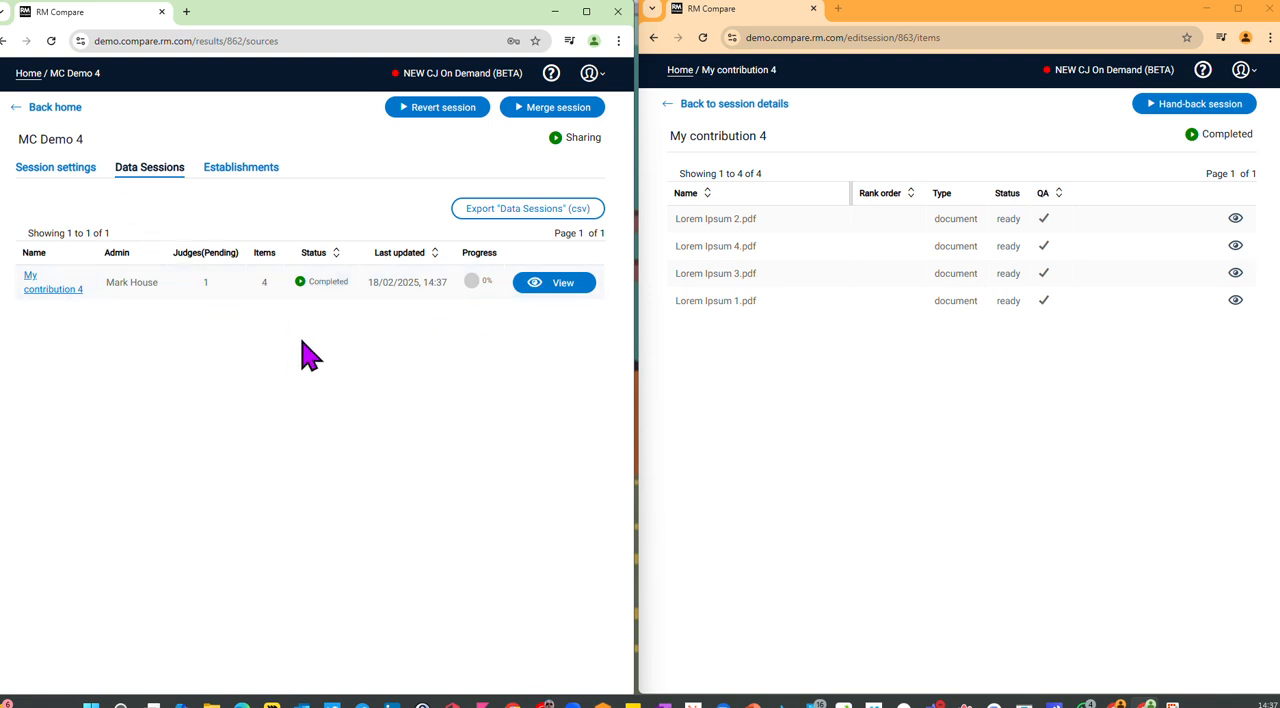
{"action": "left_click", "coordinate": [52, 107]}
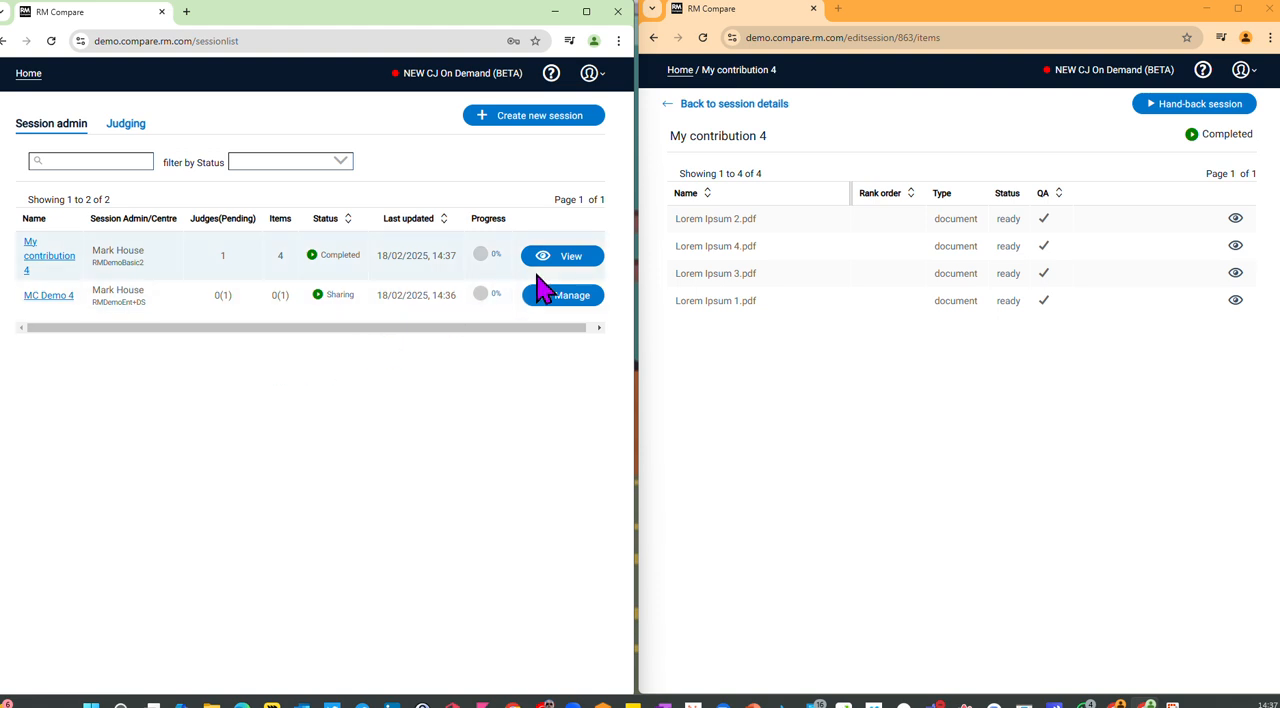
{"action": "left_click", "coordinate": [566, 258]}
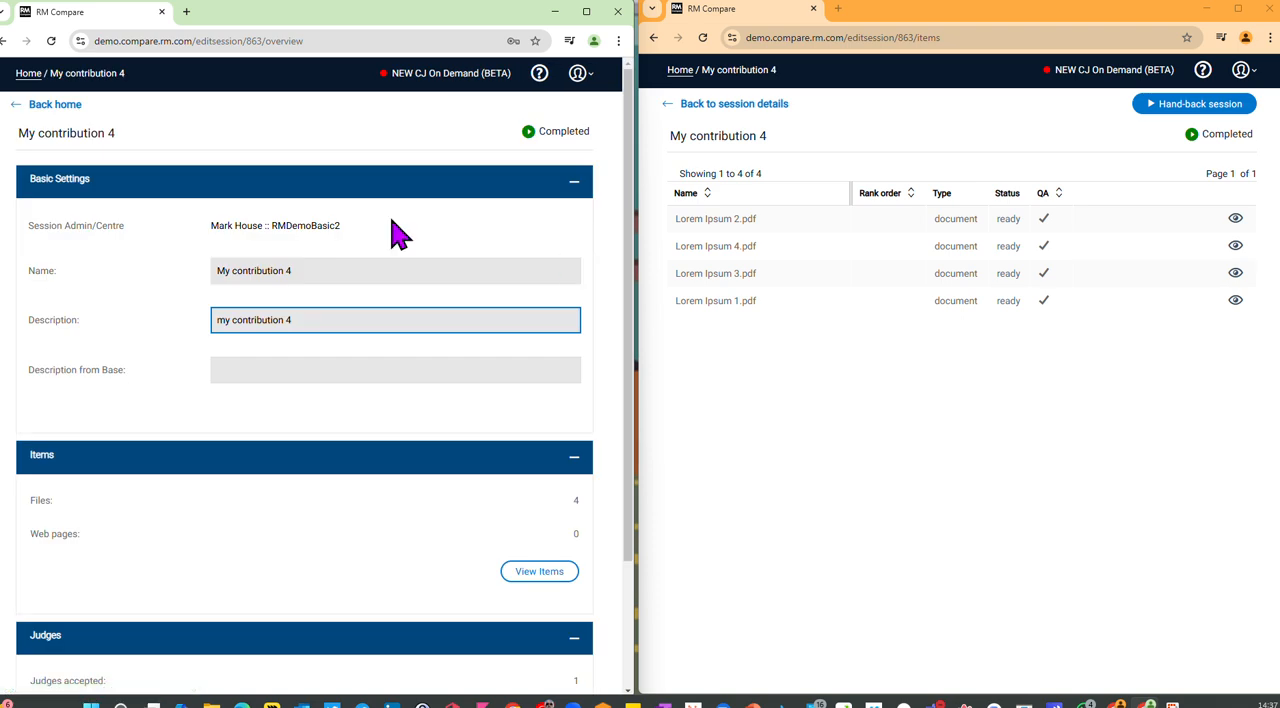
{"action": "left_click", "coordinate": [58, 104]}
Step: Merge the handed-in data sessions into MC Demo 4 and activate the merged session
{"action": "left_click", "coordinate": [545, 293]}
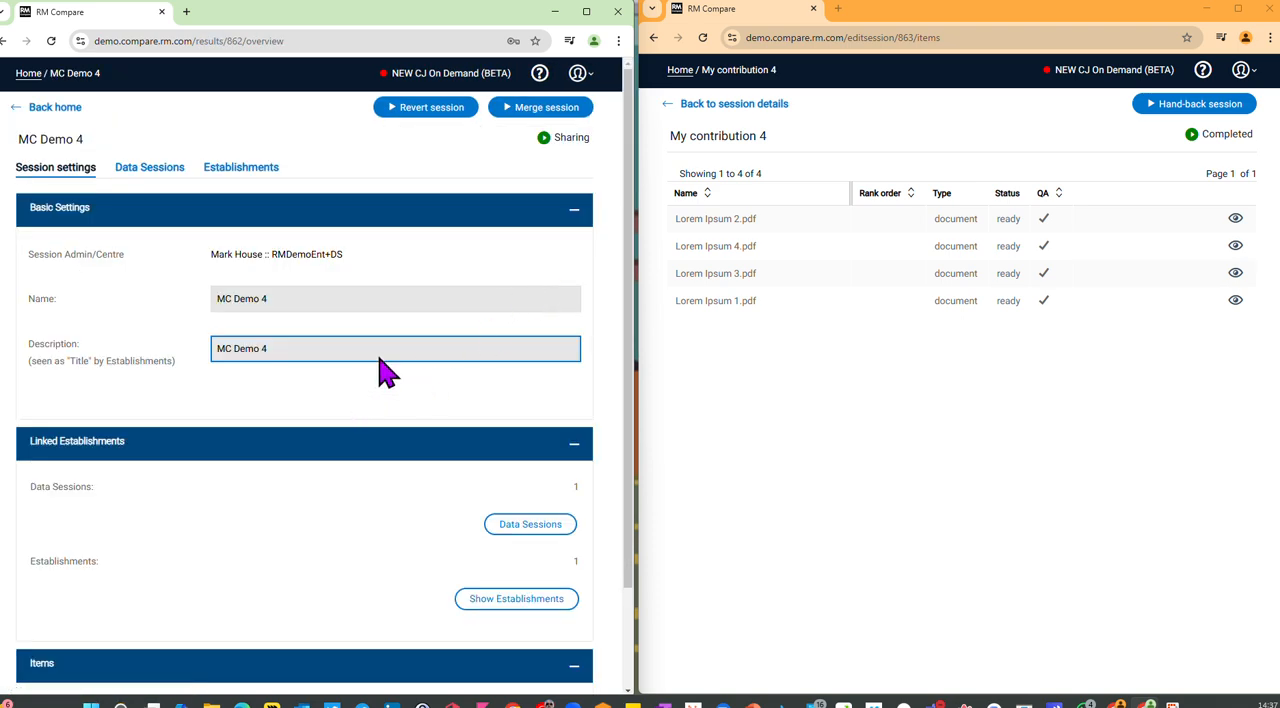
{"action": "left_click", "coordinate": [543, 108]}
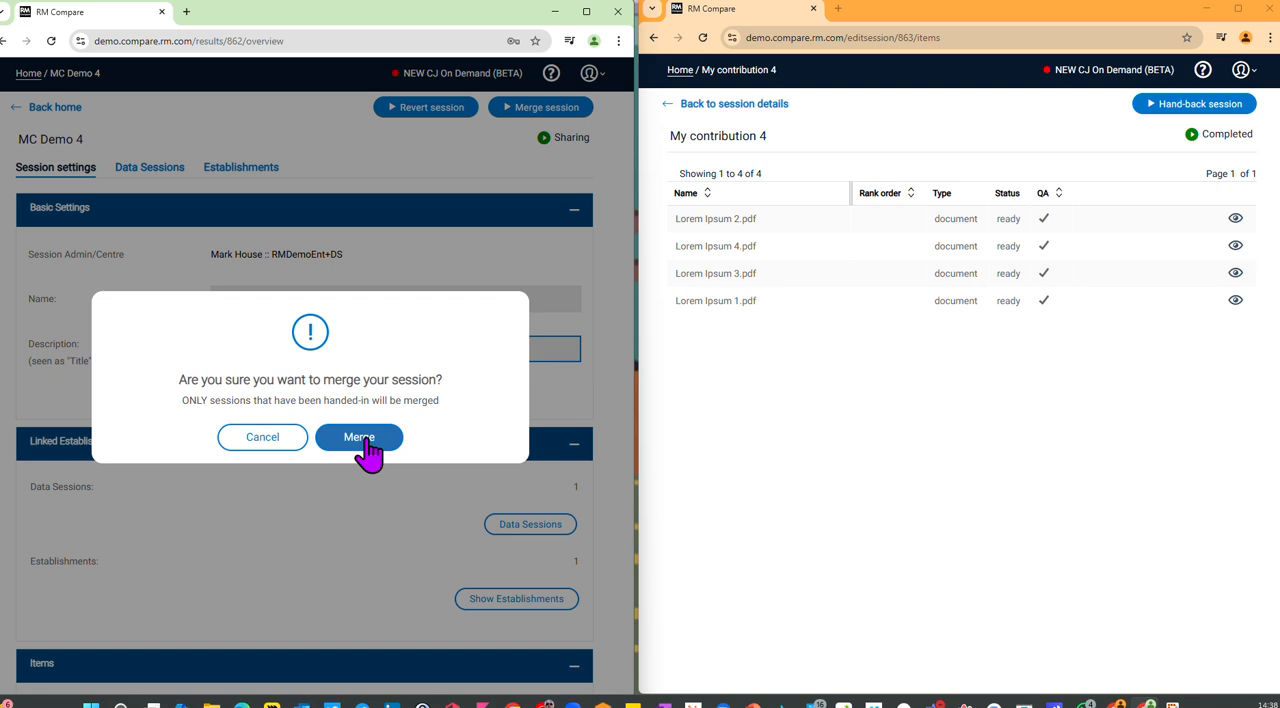
{"action": "left_click", "coordinate": [362, 440]}
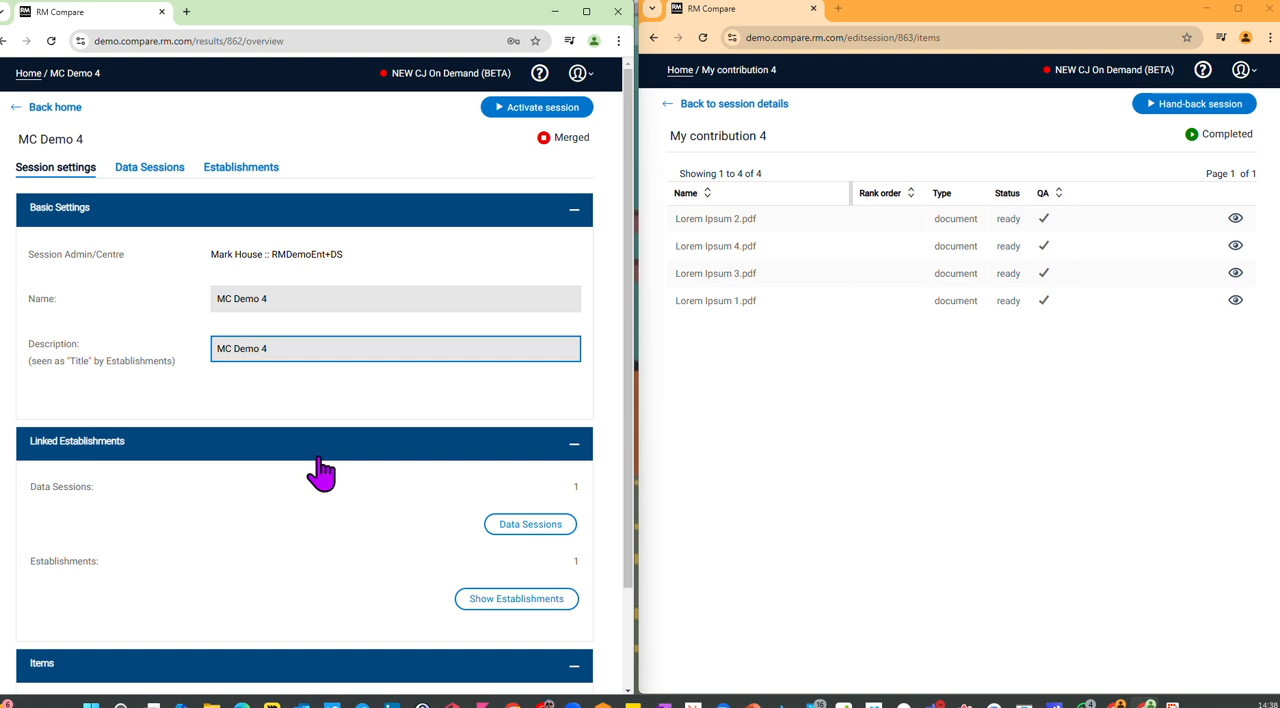
{"action": "left_click", "coordinate": [526, 110]}
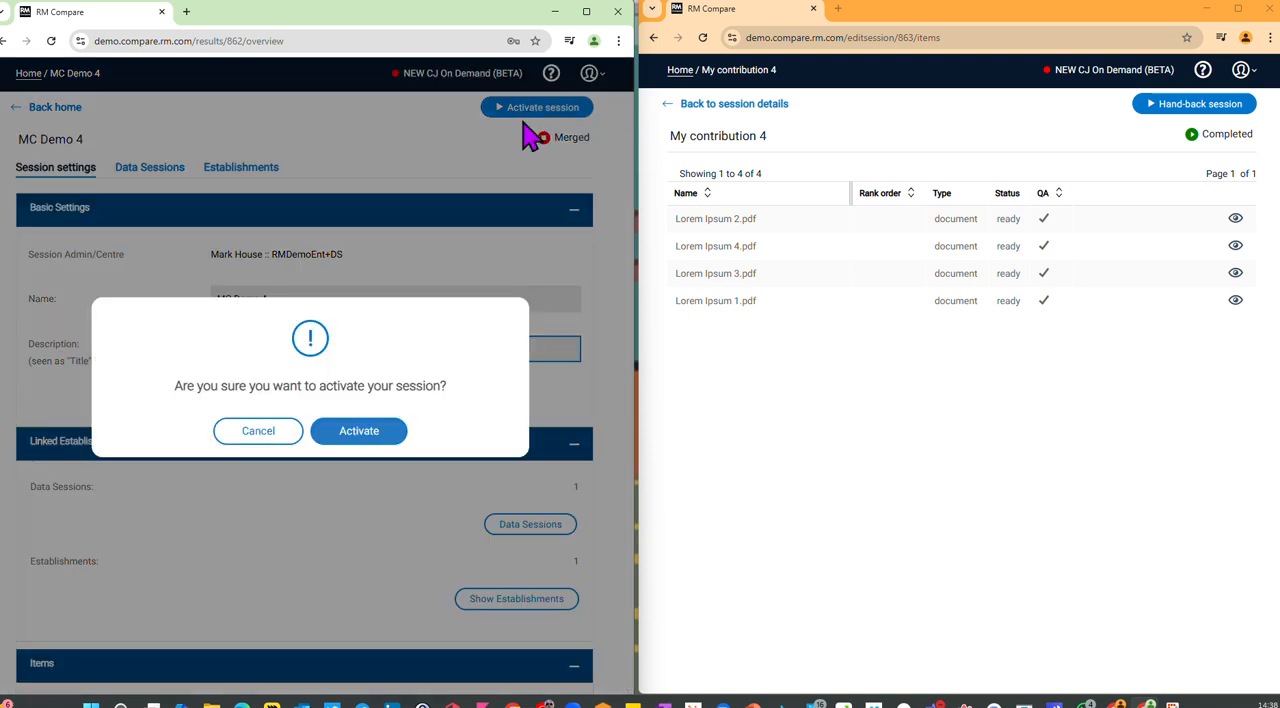
{"action": "left_click", "coordinate": [329, 439]}
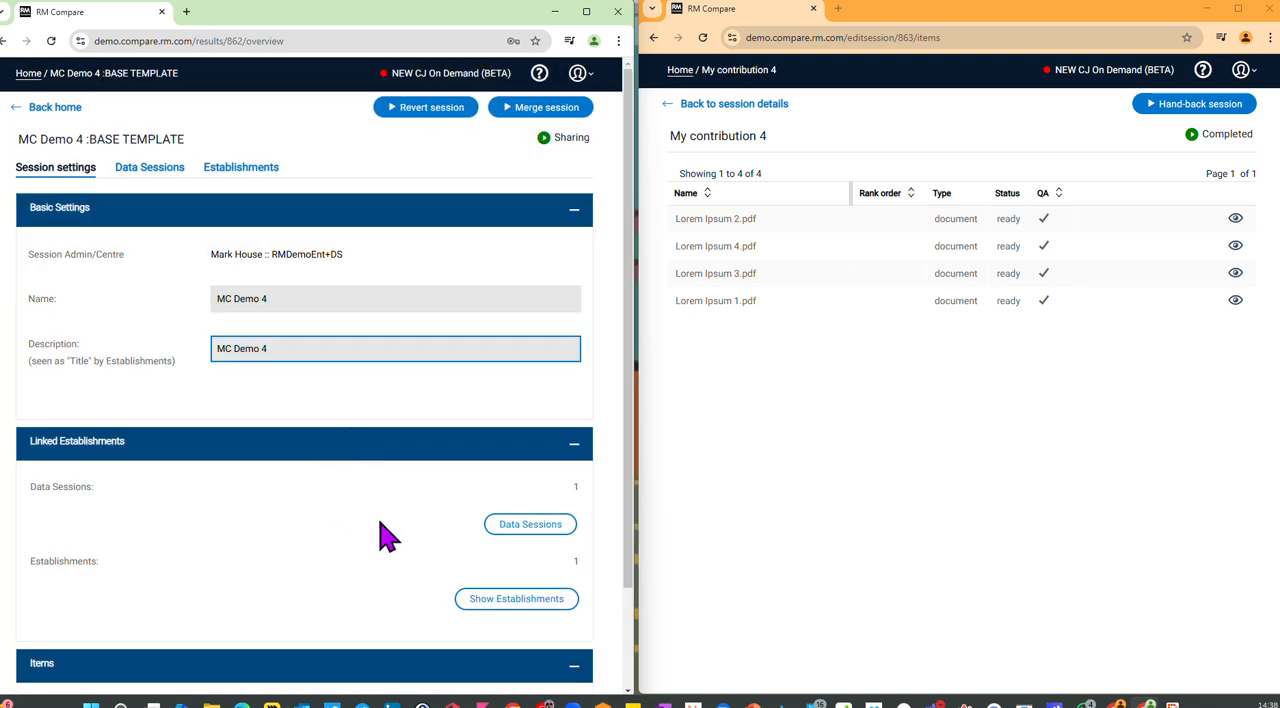
Step: Save the holistic statement "Which is the best" in the merged MC Demo 4 session and run the session
{"action": "left_click", "coordinate": [68, 110]}
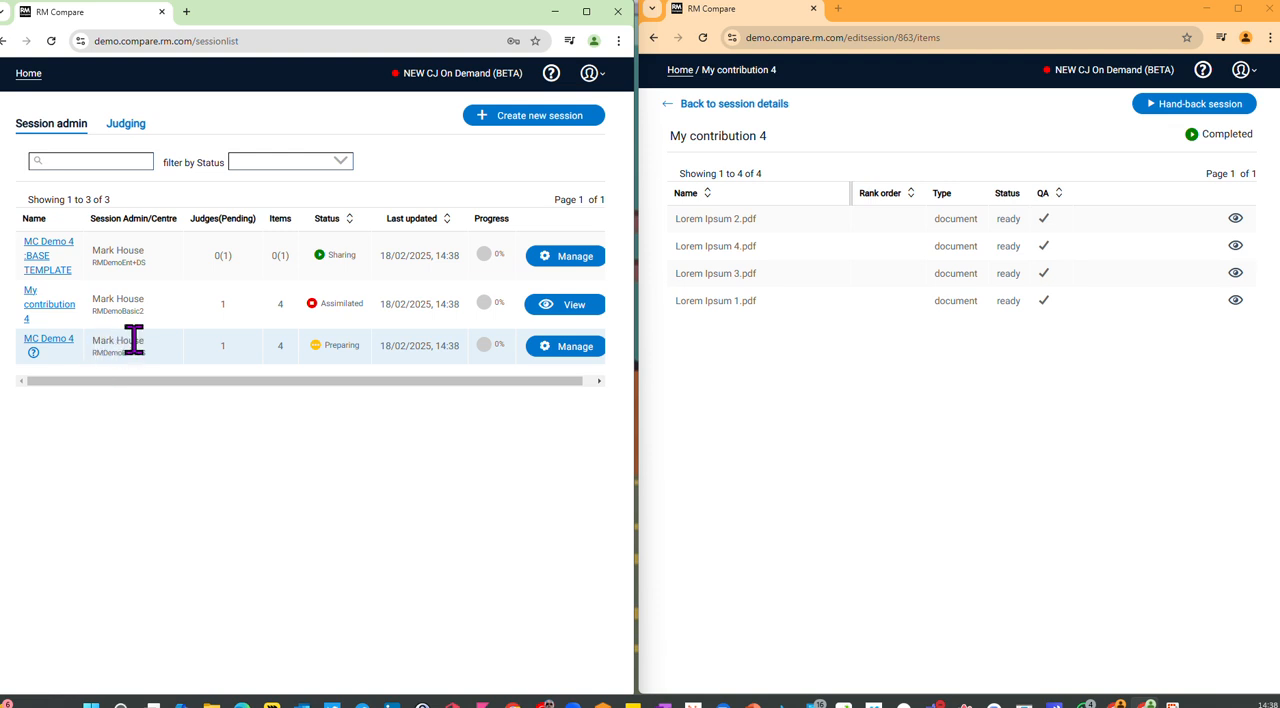
{"action": "left_click", "coordinate": [563, 348]}
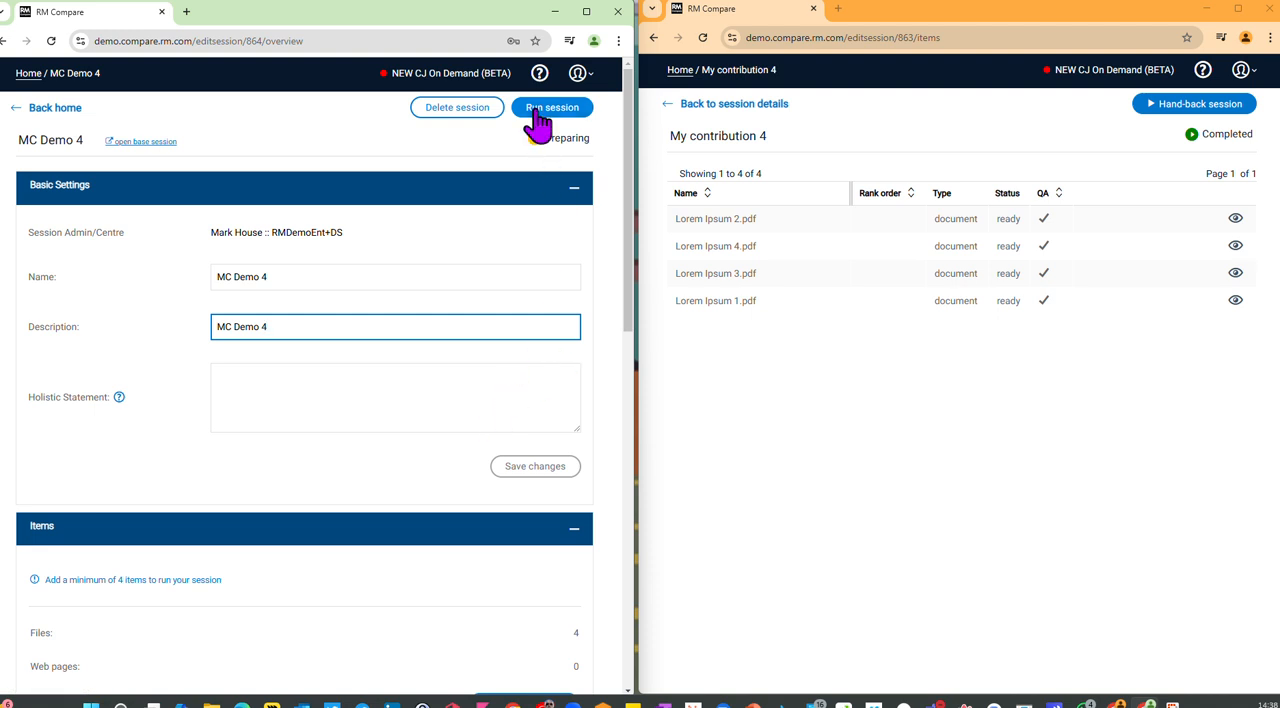
{"action": "left_click", "coordinate": [283, 388]}
{"action": "type", "text": "Which is the best"}
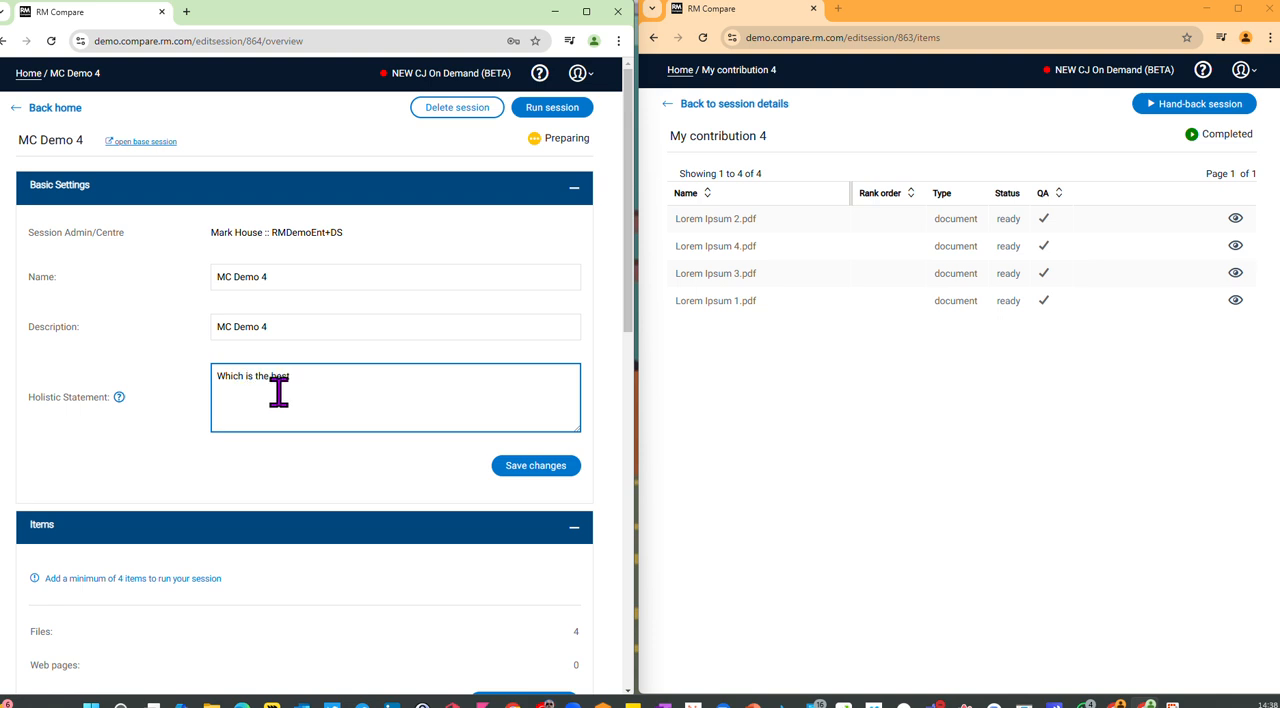
{"action": "left_click", "coordinate": [547, 472]}
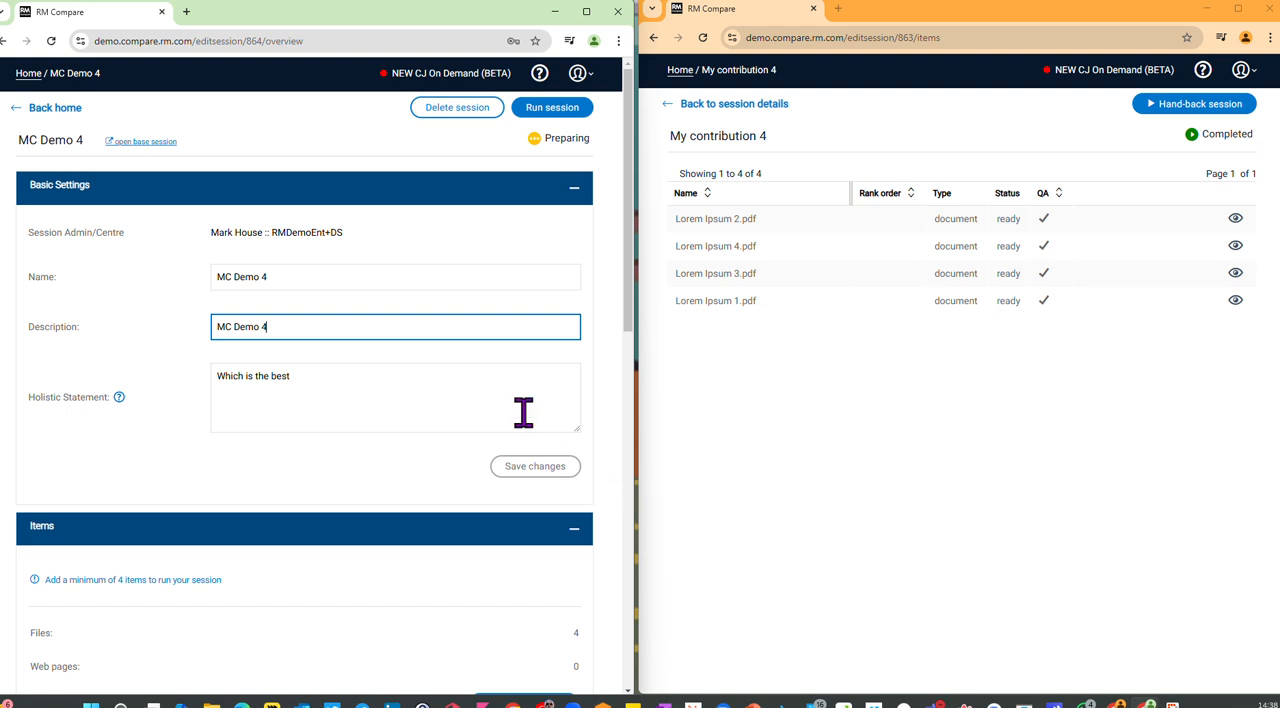
{"action": "left_click", "coordinate": [540, 112]}
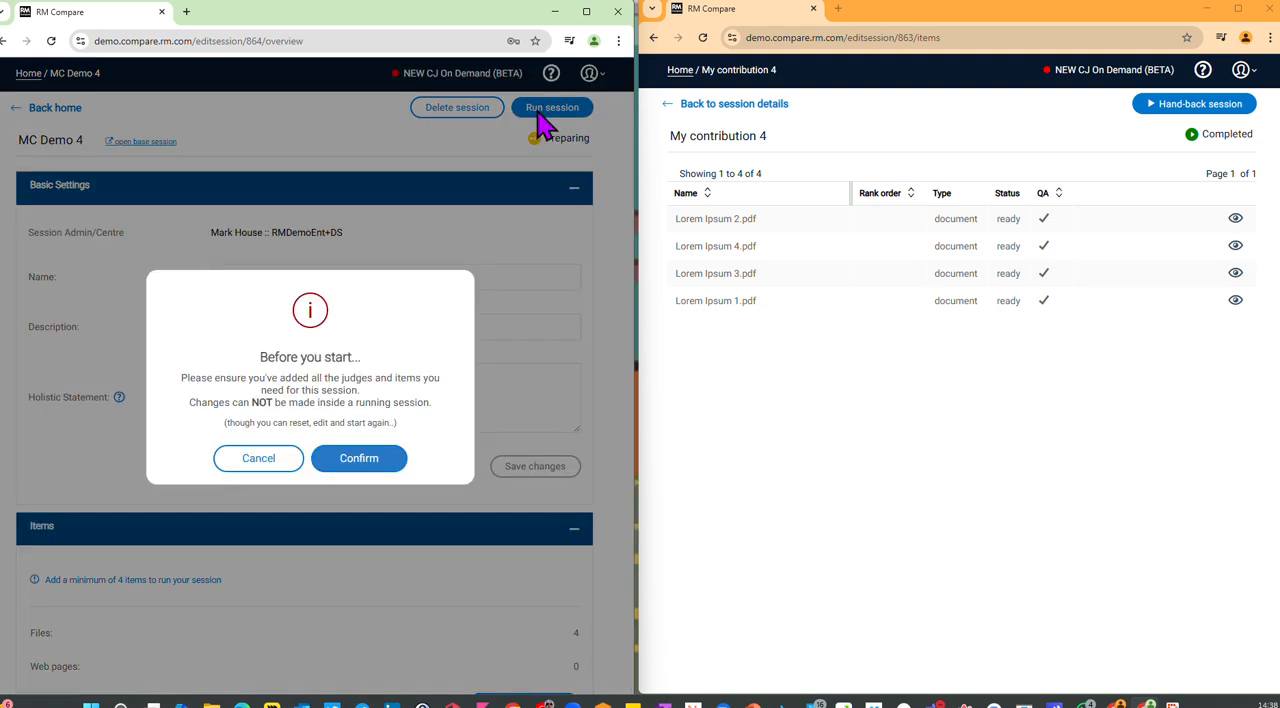
{"action": "left_click", "coordinate": [359, 458]}
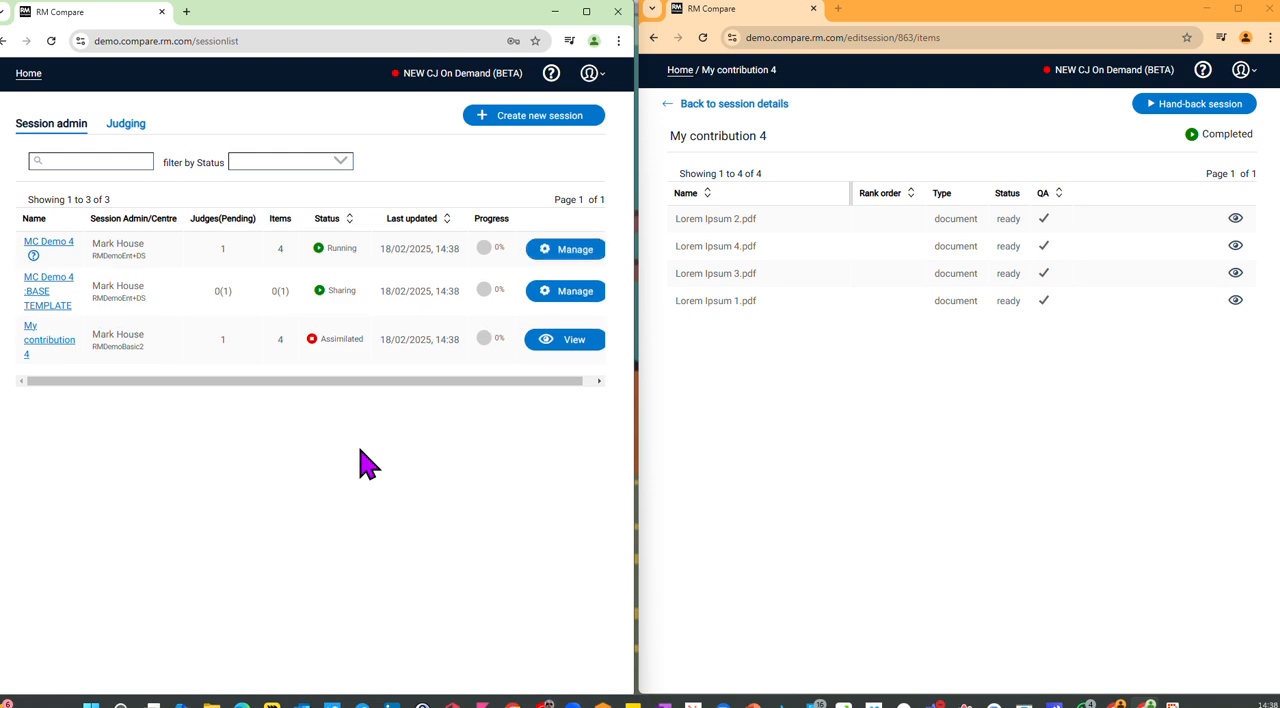
Step: In the RMDemoBasic2 account, start judging MC Demo 4, submitting Lorem Ipsum 3 over Lorem Ipsum 1 and Lorem Ipsum 4 over Lorem Ipsum 2
{"action": "left_click", "coordinate": [680, 70]}
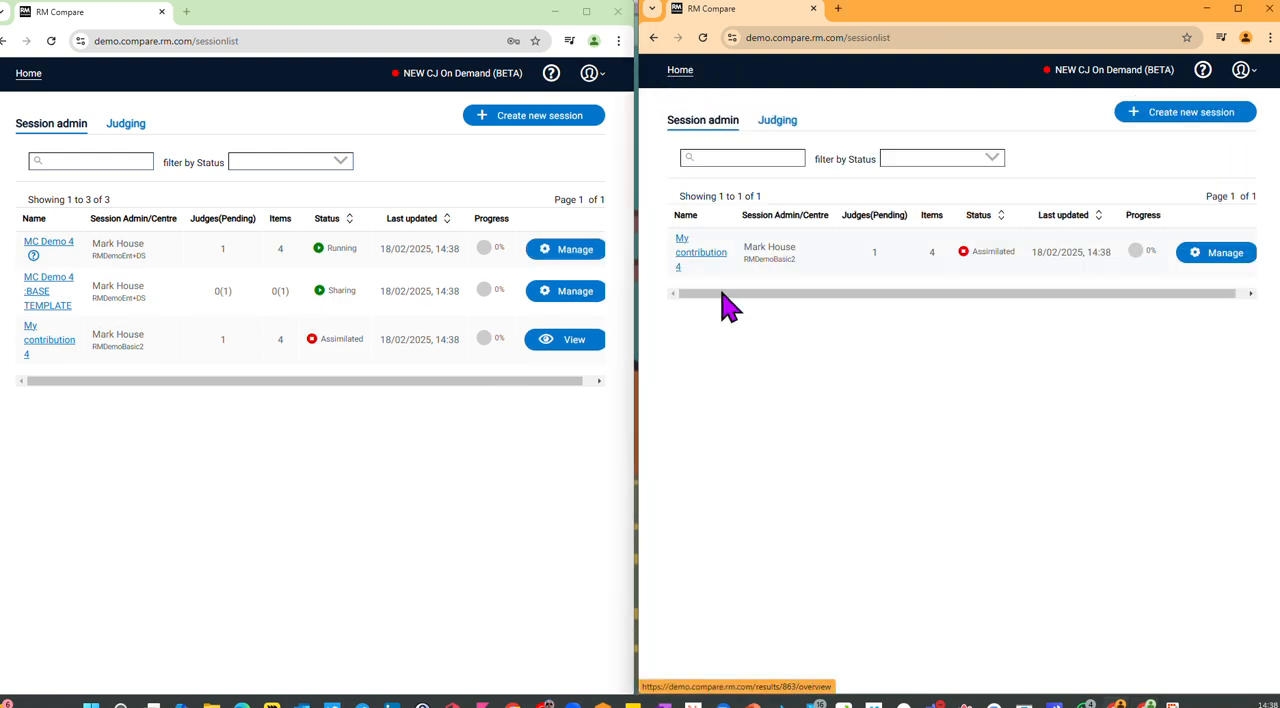
{"action": "left_click", "coordinate": [775, 118]}
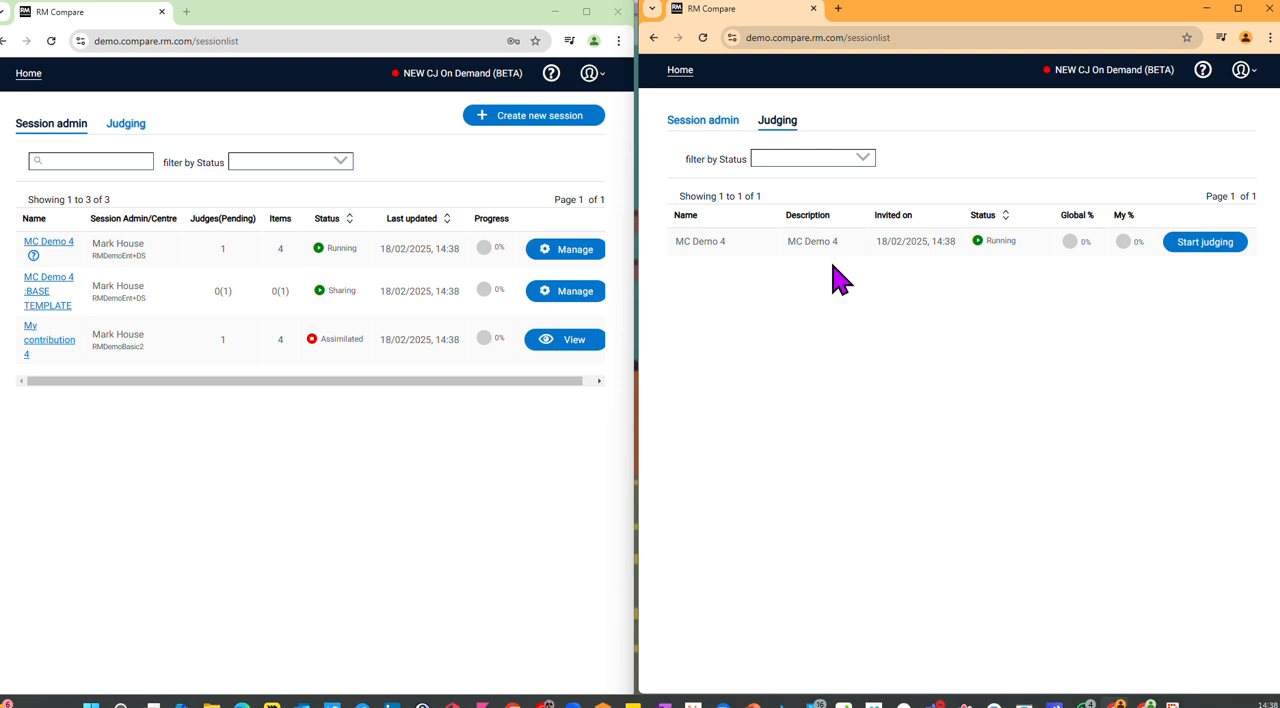
{"action": "left_click", "coordinate": [1210, 248]}
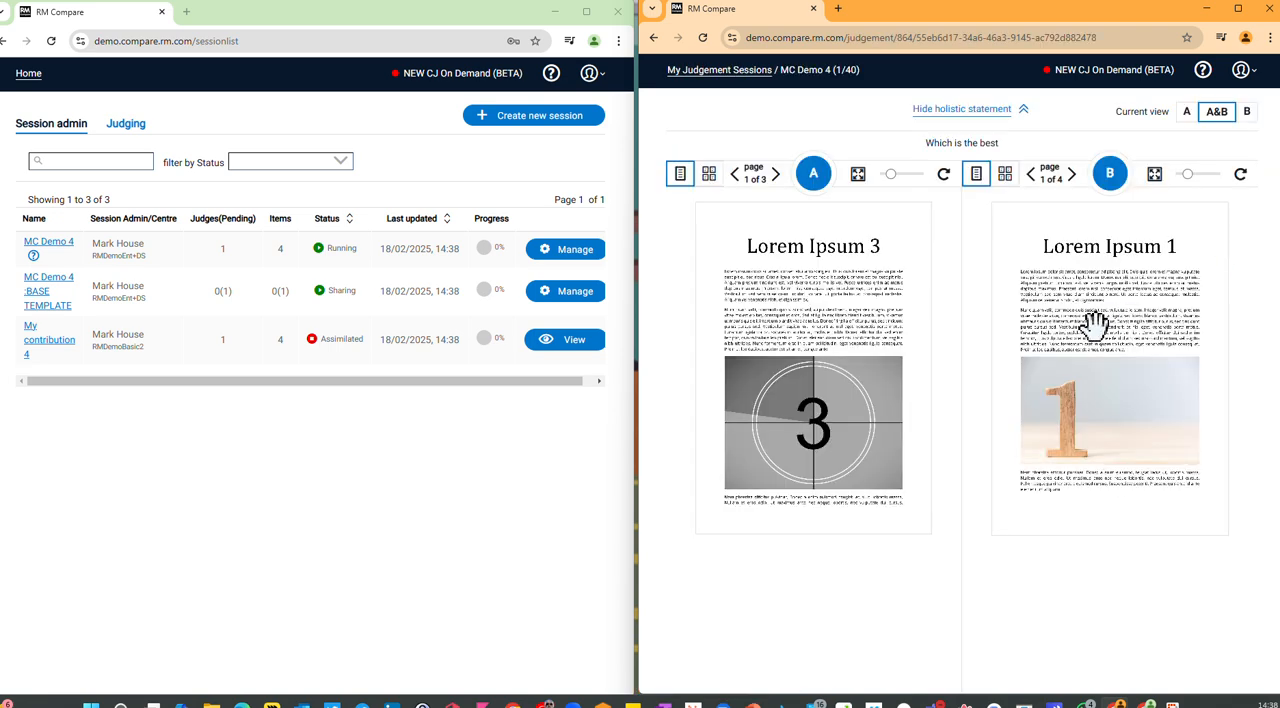
{"action": "left_click", "coordinate": [815, 190]}
{"action": "left_click", "coordinate": [1072, 412]}
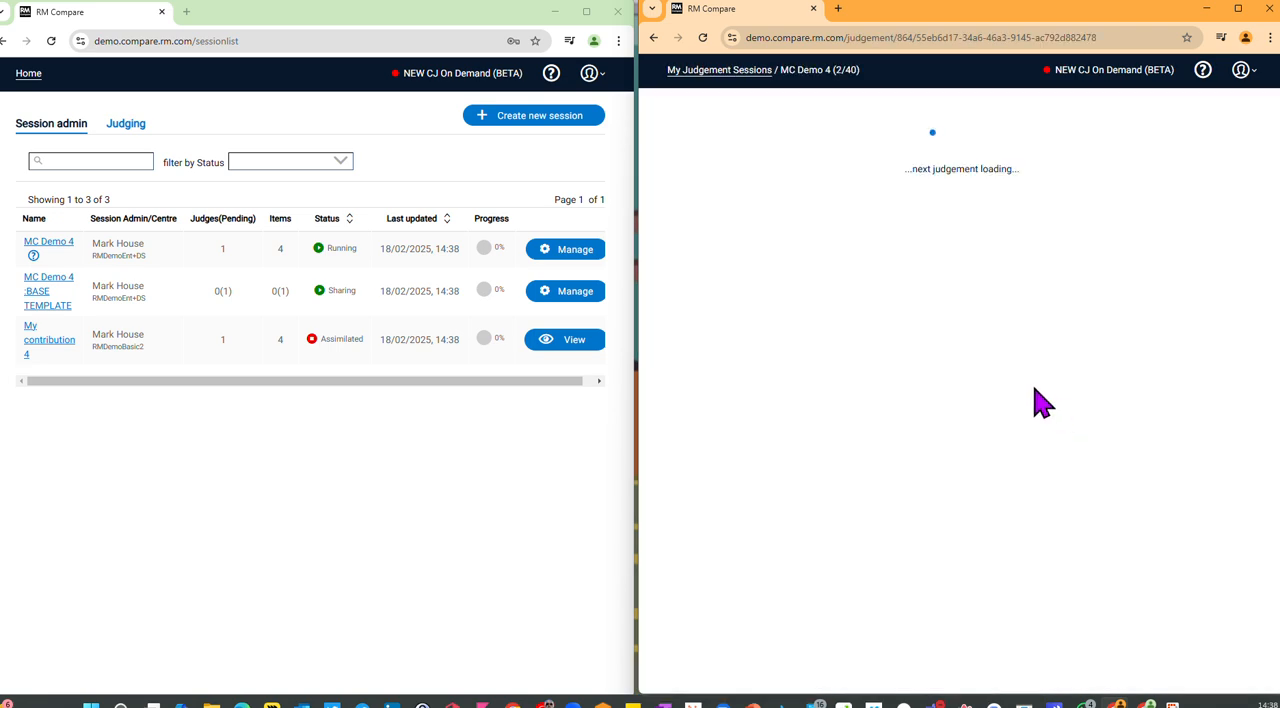
{"action": "left_click", "coordinate": [1111, 177]}
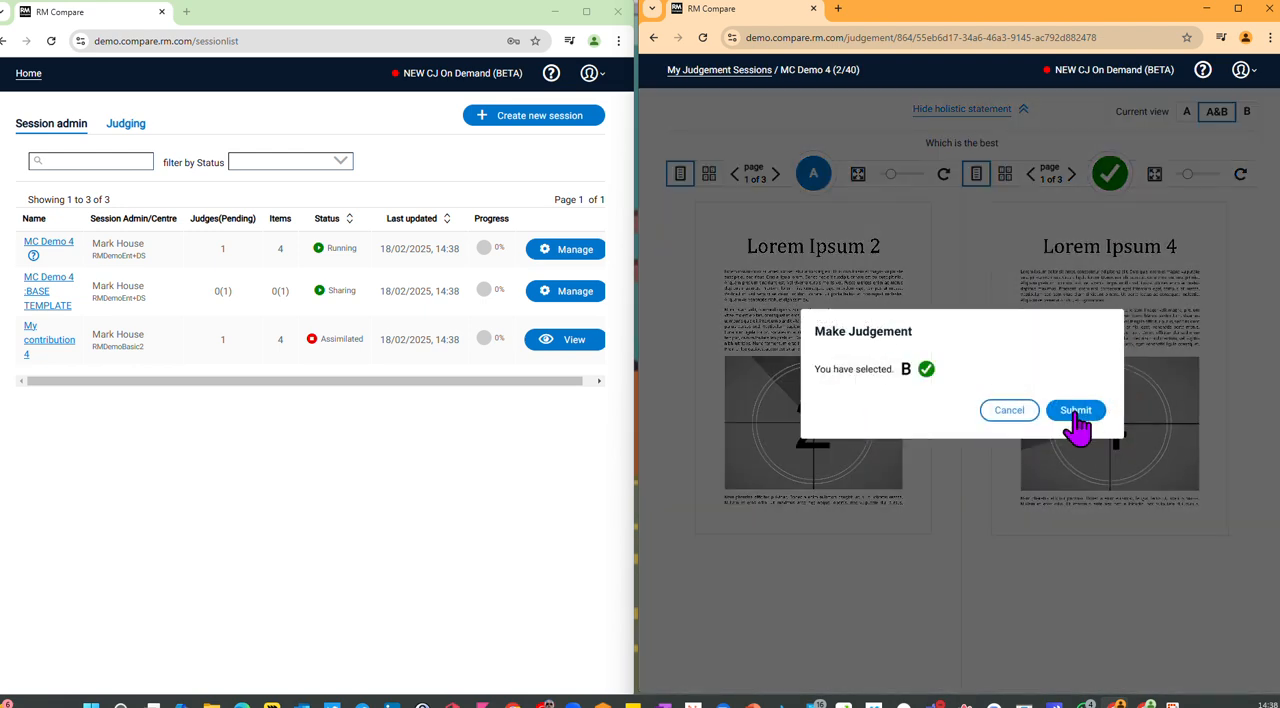
{"action": "left_click", "coordinate": [1074, 412]}
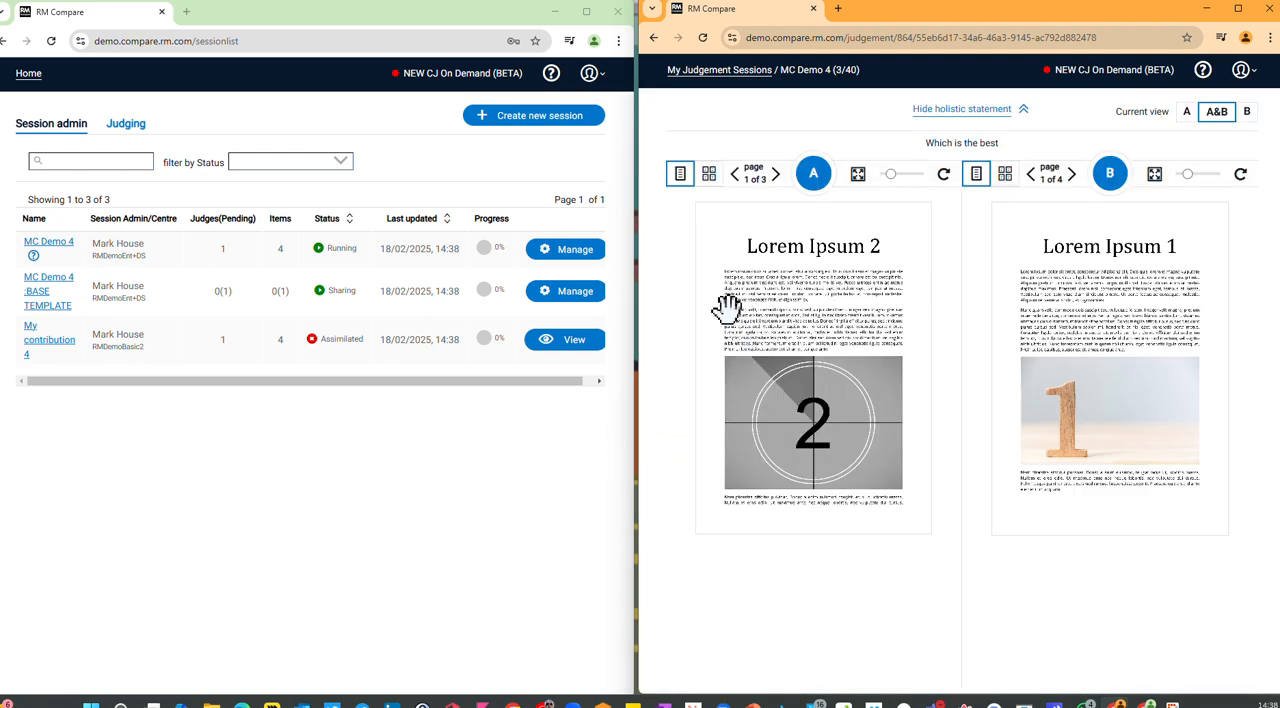
Step: In the RMDemoEnt+DS account, check the judge progress of the running MC Demo 4 session
{"action": "left_click", "coordinate": [568, 255]}
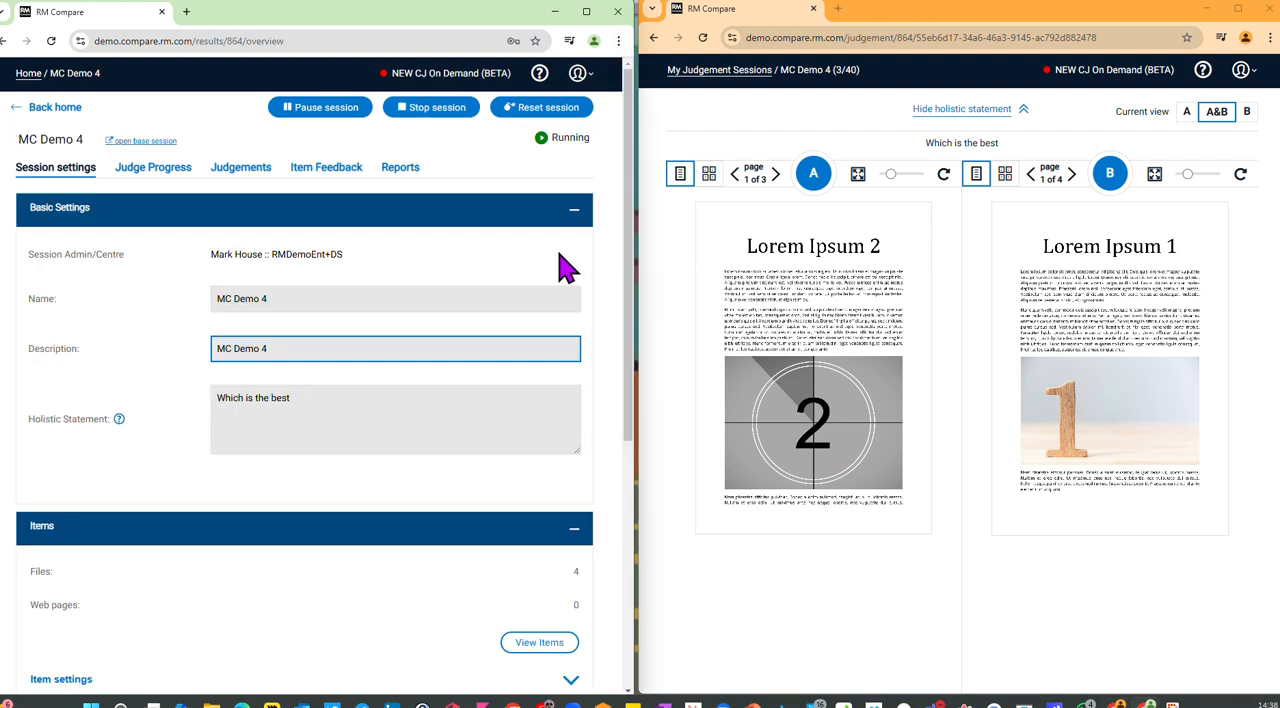
{"action": "left_click", "coordinate": [153, 180]}
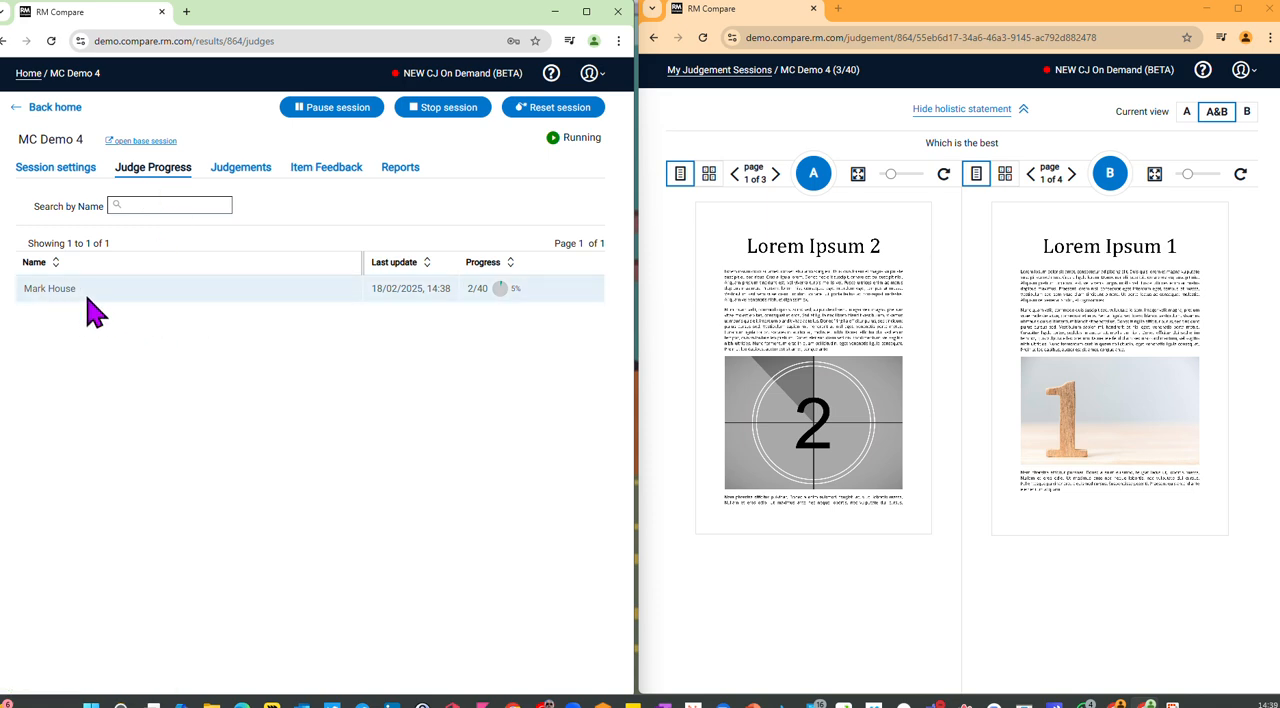
Step: Continue judging in the RMDemoBasic2 account, submitting Lorem Ipsum 1 over Lorem Ipsum 2 and Lorem Ipsum 3 over Lorem Ipsum 4
{"action": "left_click", "coordinate": [1109, 176]}
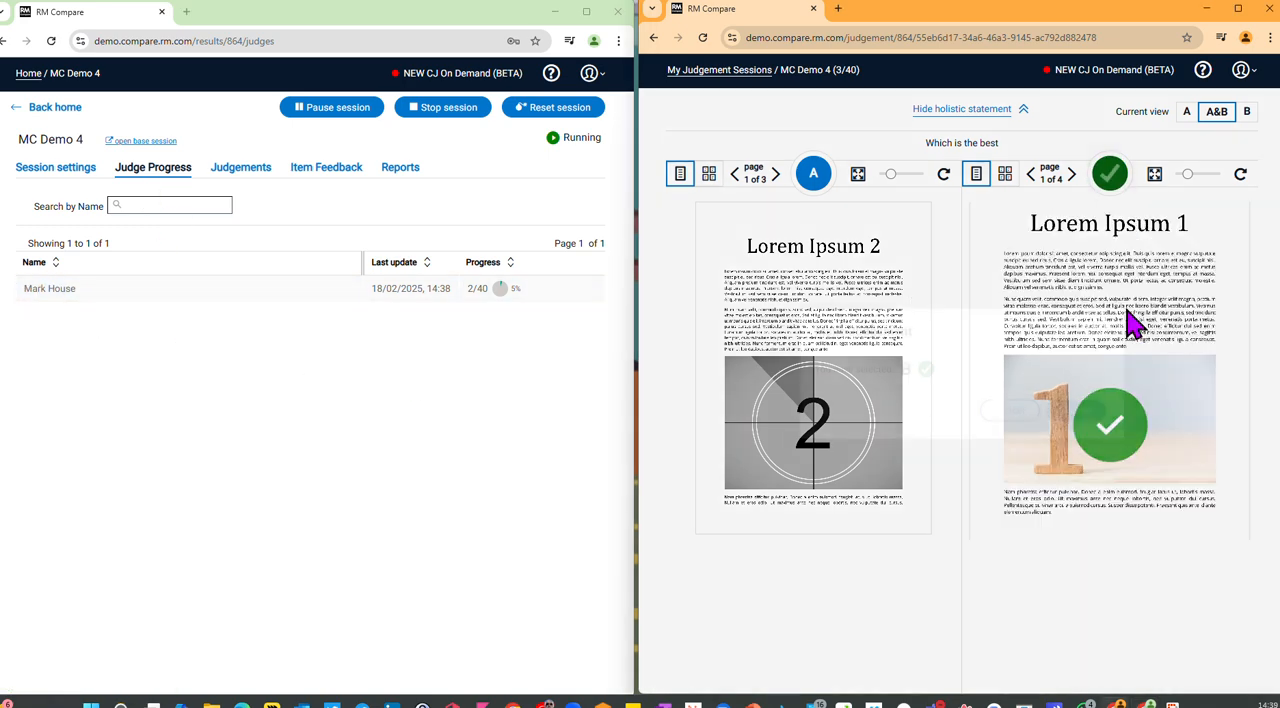
{"action": "left_click", "coordinate": [1086, 407]}
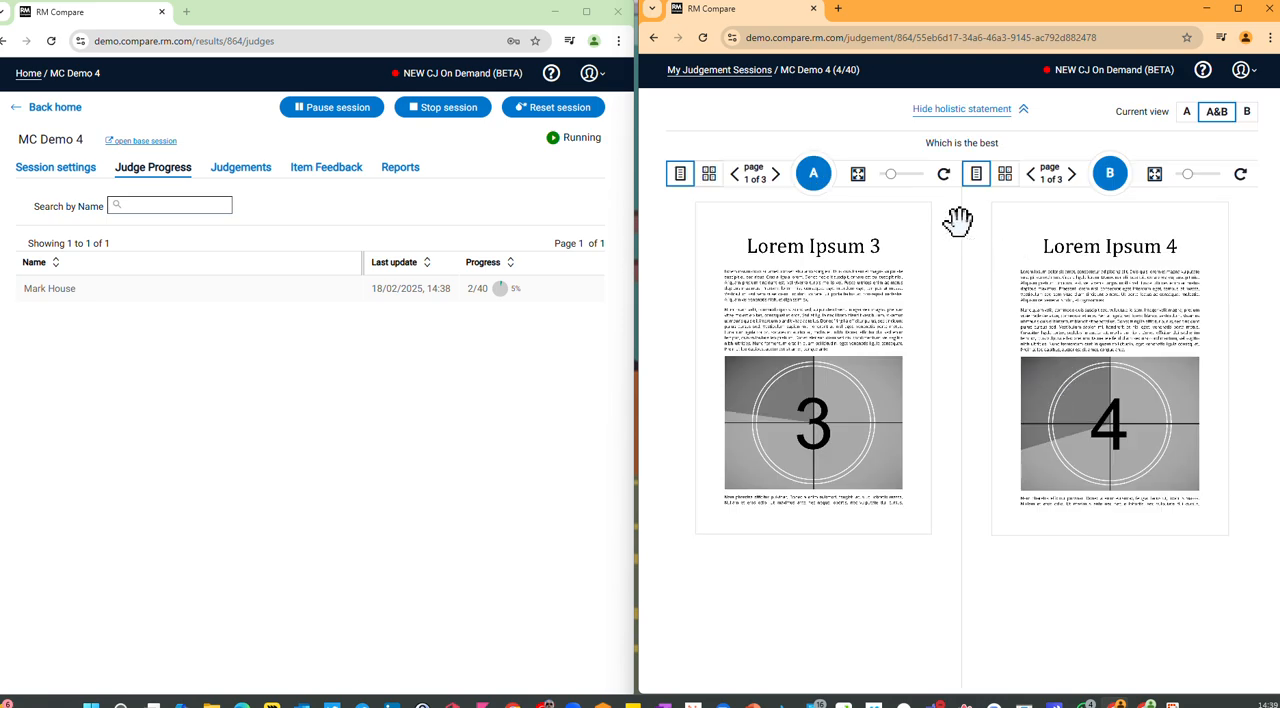
{"action": "left_click", "coordinate": [811, 182]}
{"action": "left_click", "coordinate": [1076, 412]}
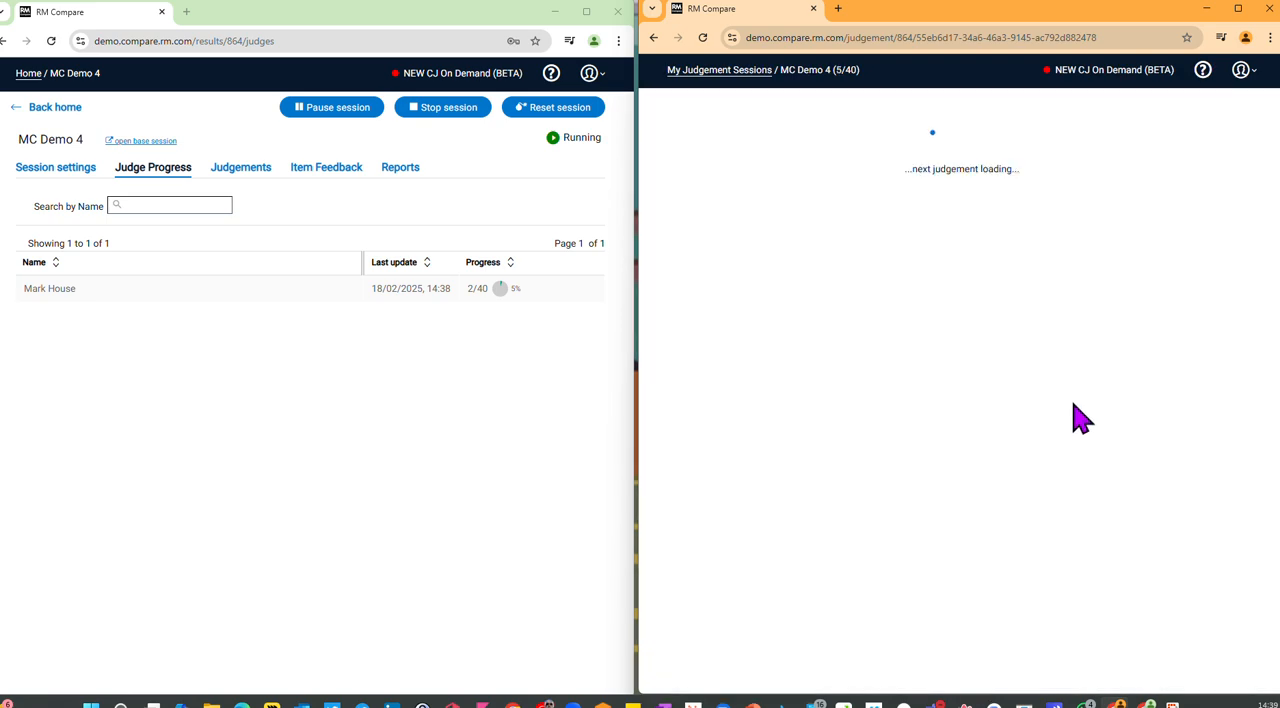